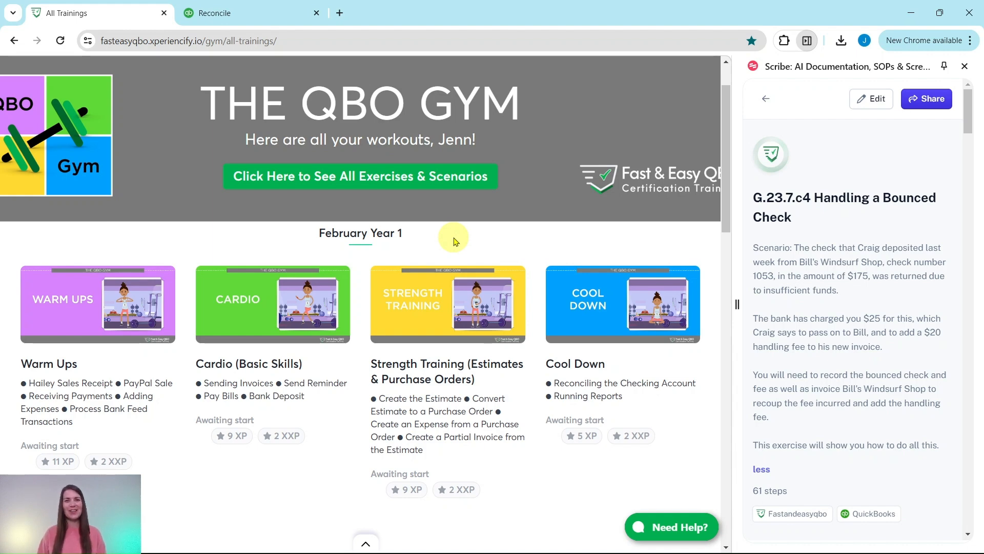
# Step: Open the July Year 1 Cardio training and locate Hands On Practice G.23.7.c4 on bounced checks
pyautogui.scroll(-10, 439, 238)
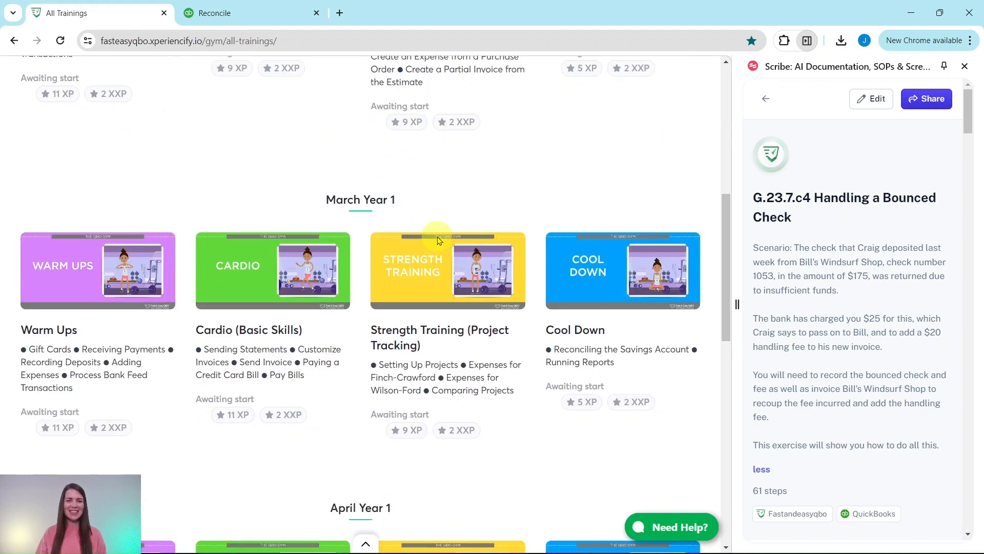
pyautogui.scroll(-20, 436, 238)
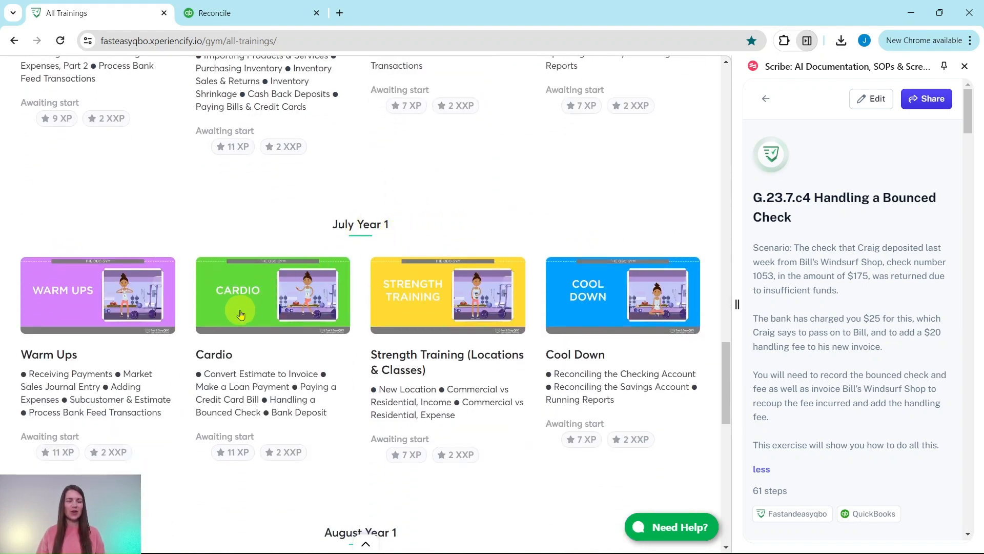
pyautogui.click(241, 313)
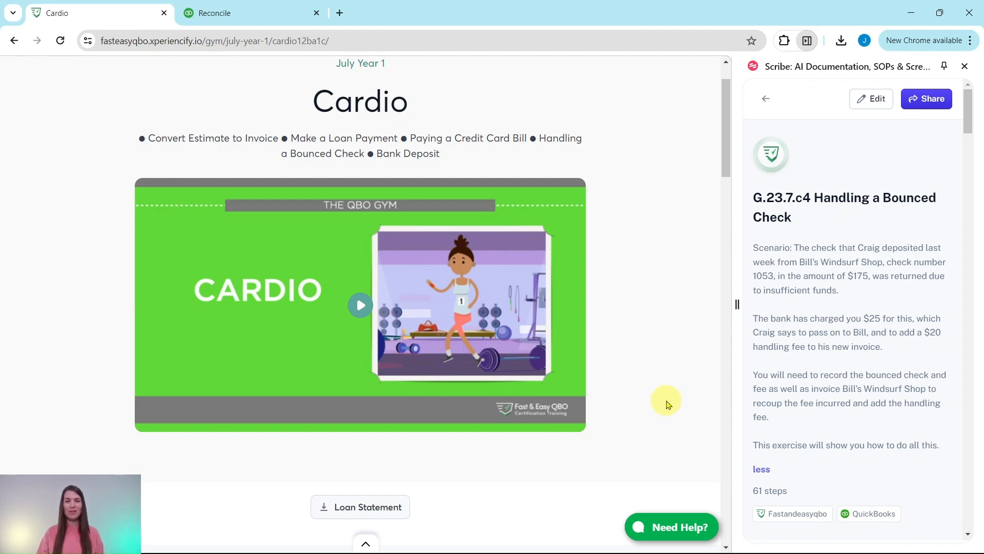
pyautogui.scroll(-10, 665, 401)
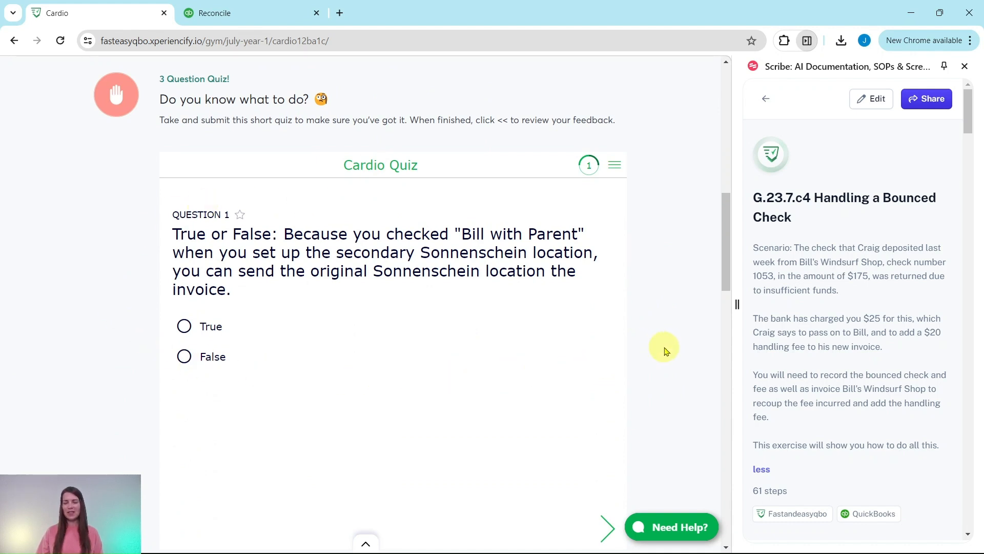
pyautogui.scroll(-12, 665, 351)
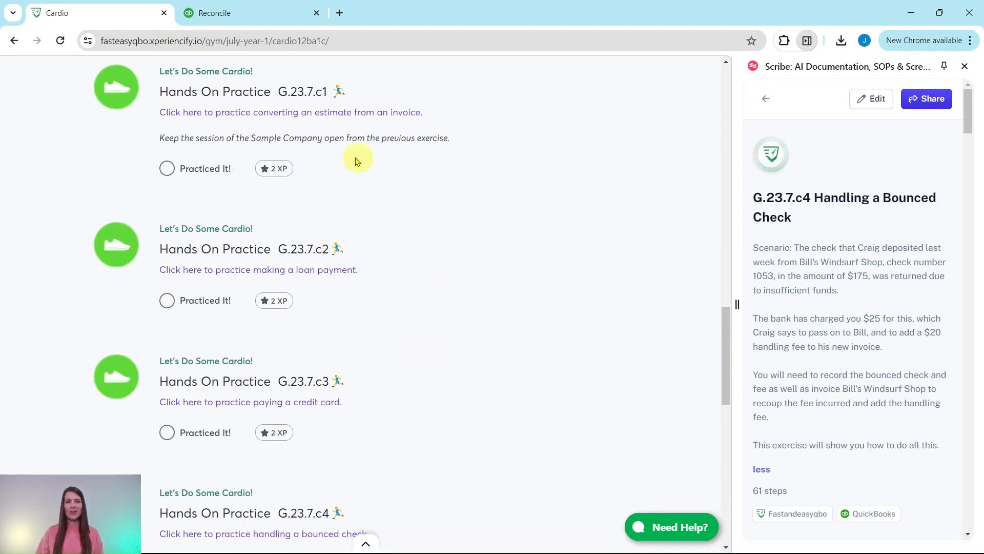
pyautogui.scroll(-5, 426, 354)
pyautogui.scroll(-3, 410, 394)
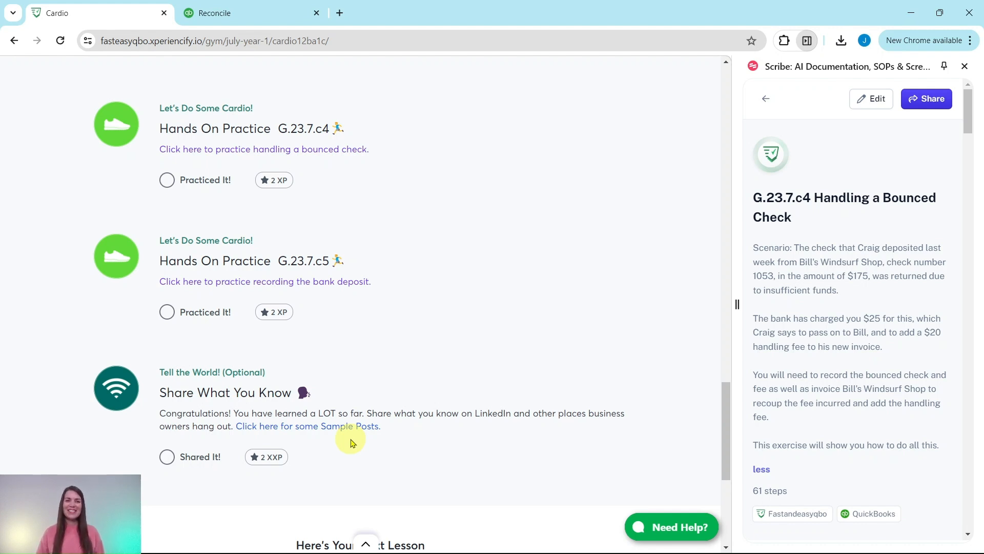
pyautogui.scroll(4, 378, 315)
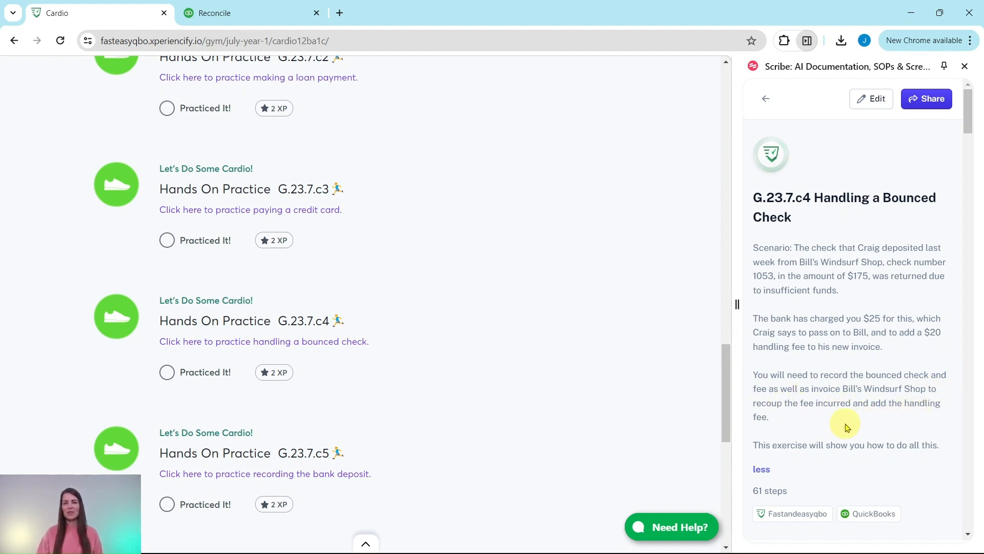
# Step: Bring the Scribe guide's warning box and Bank Charge new-expense section into view
pyautogui.scroll(-5, 833, 413)
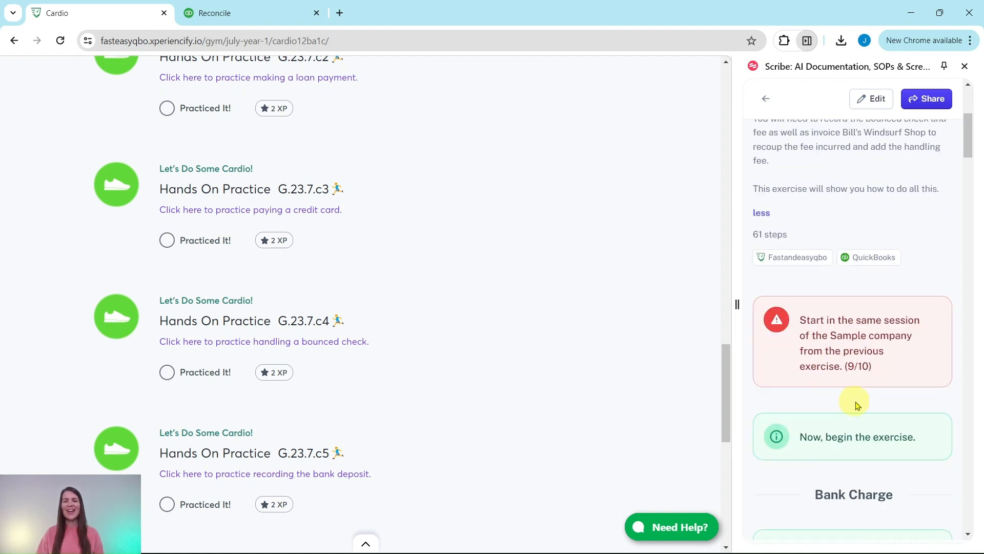
pyautogui.scroll(-2, 861, 405)
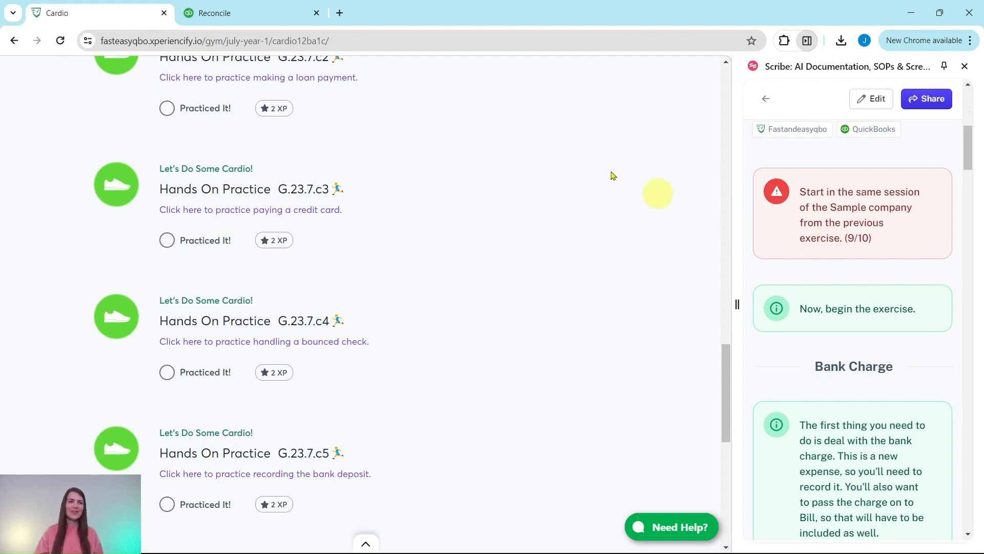
# Step: Switch to the Sample Company's Mastercard Reconcile page and bring the guide's step 1 into view
pyautogui.click(253, 12)
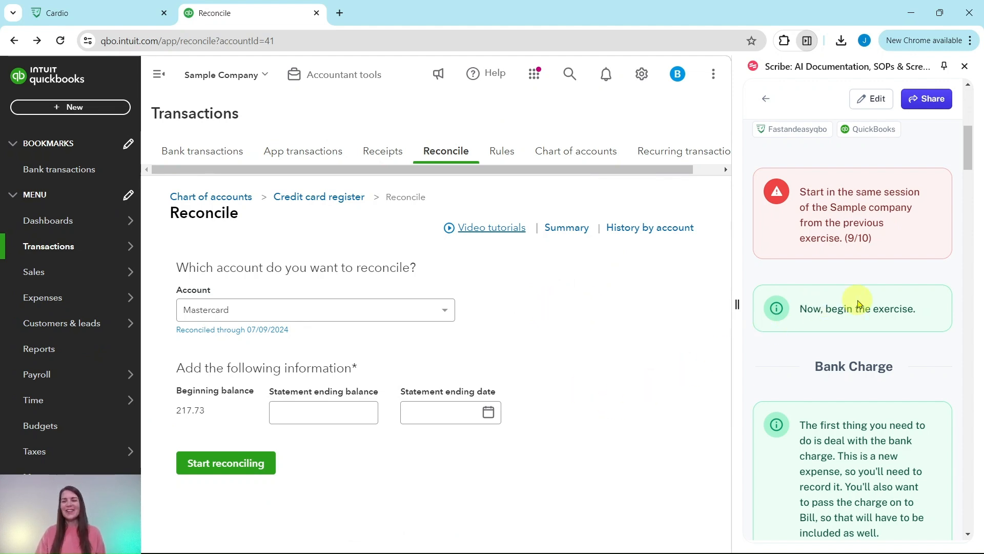
pyautogui.scroll(-4, 859, 303)
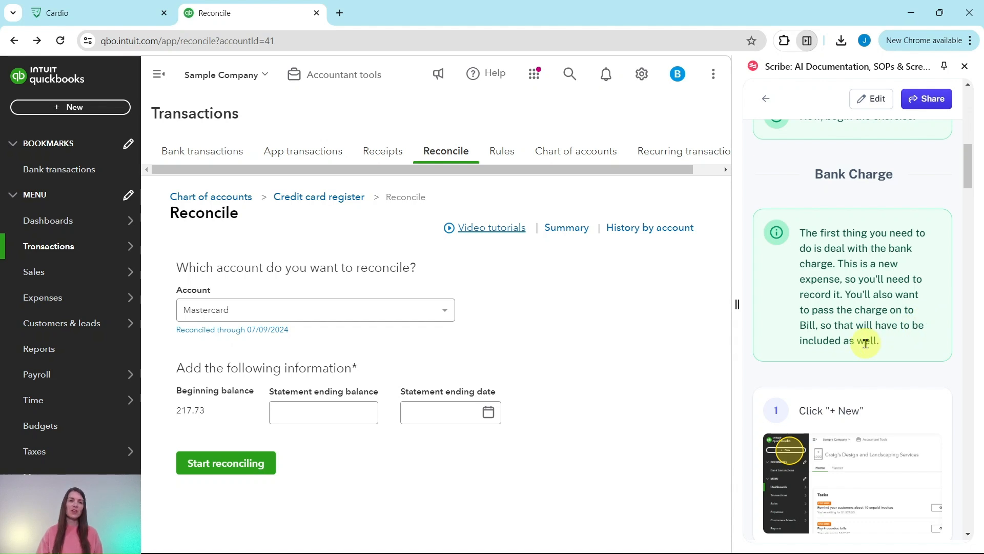
pyautogui.scroll(-5, 868, 311)
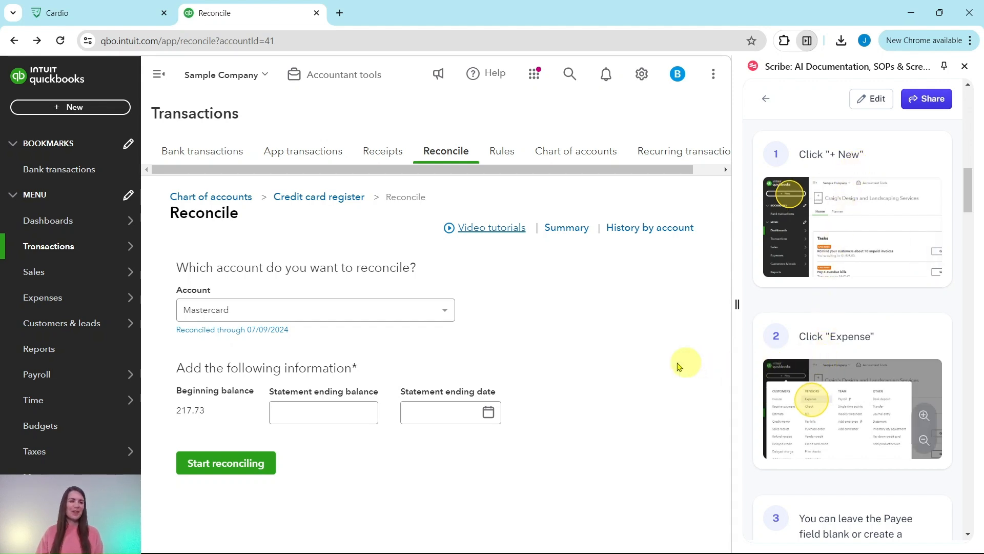
# Step: Create a new blank Expense paid from Mastercard, dated 07/09/2024
pyautogui.click(64, 109)
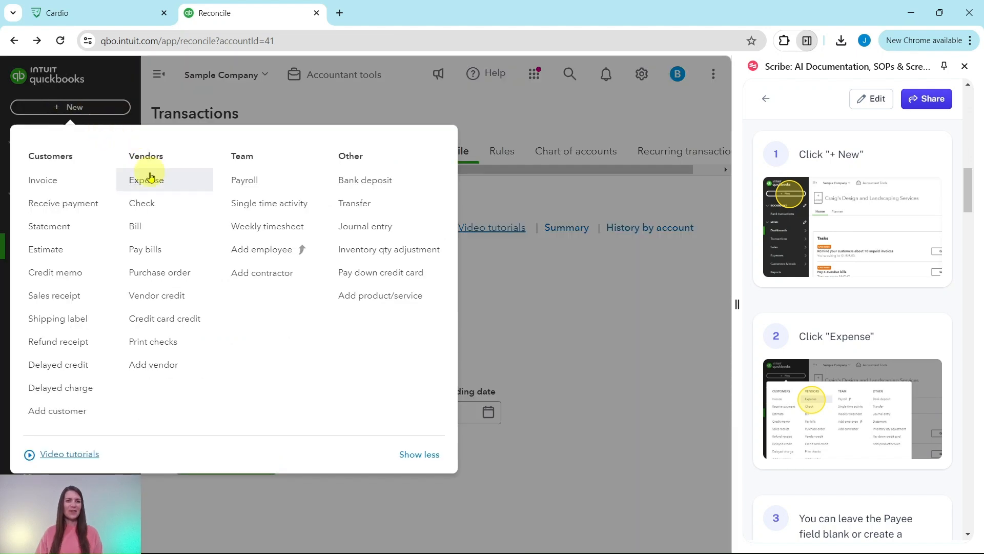
pyautogui.click(152, 188)
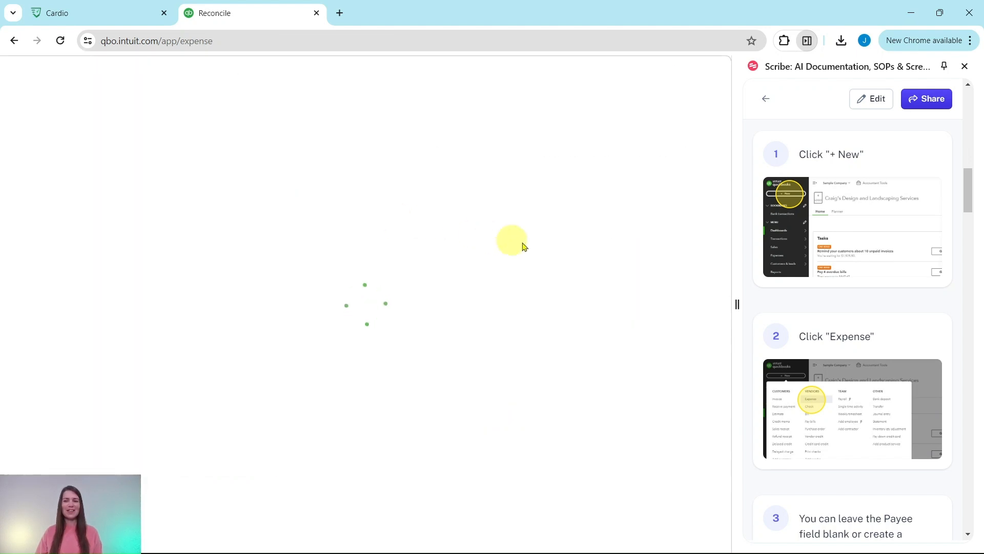
pyautogui.scroll(-2, 847, 335)
pyautogui.scroll(-3, 846, 336)
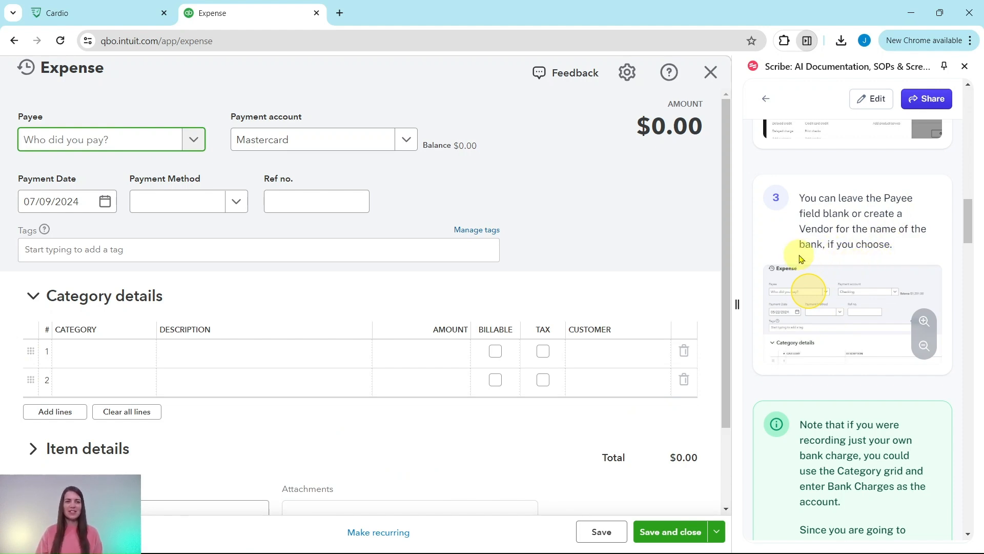
pyautogui.scroll(-5, 834, 262)
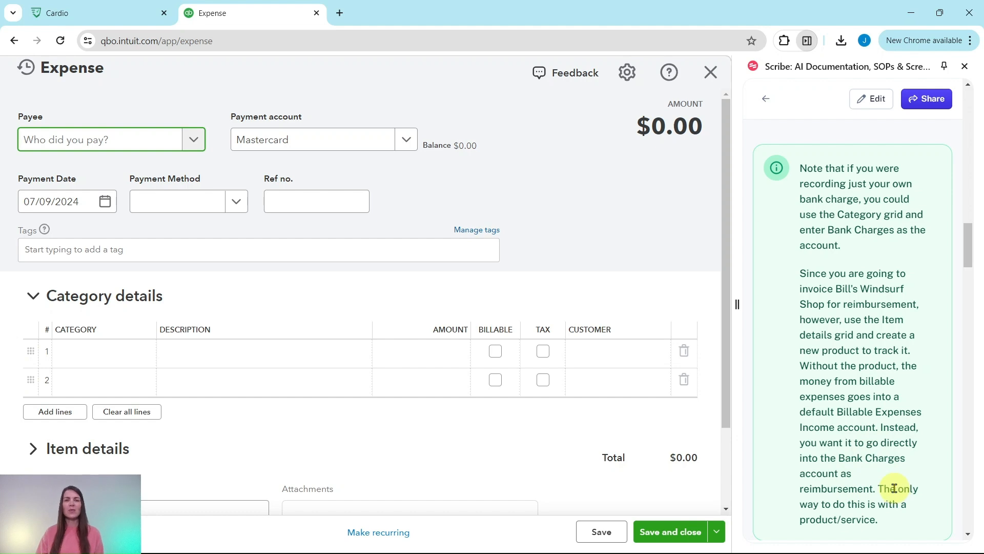
pyautogui.scroll(-10, 894, 487)
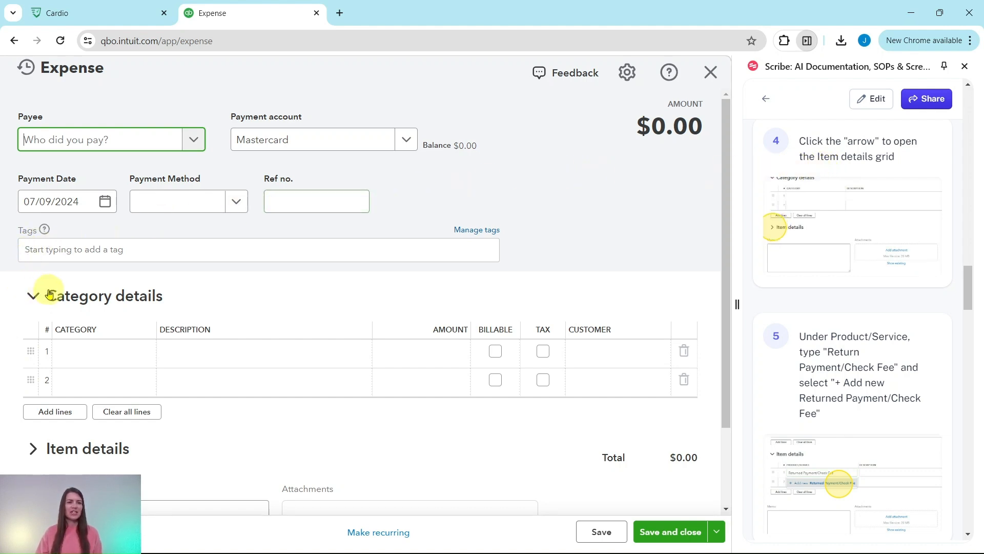
# Step: Switch the expense to item details and enter Return Payment/Check Fee as line 1's product/service
pyautogui.click(33, 297)
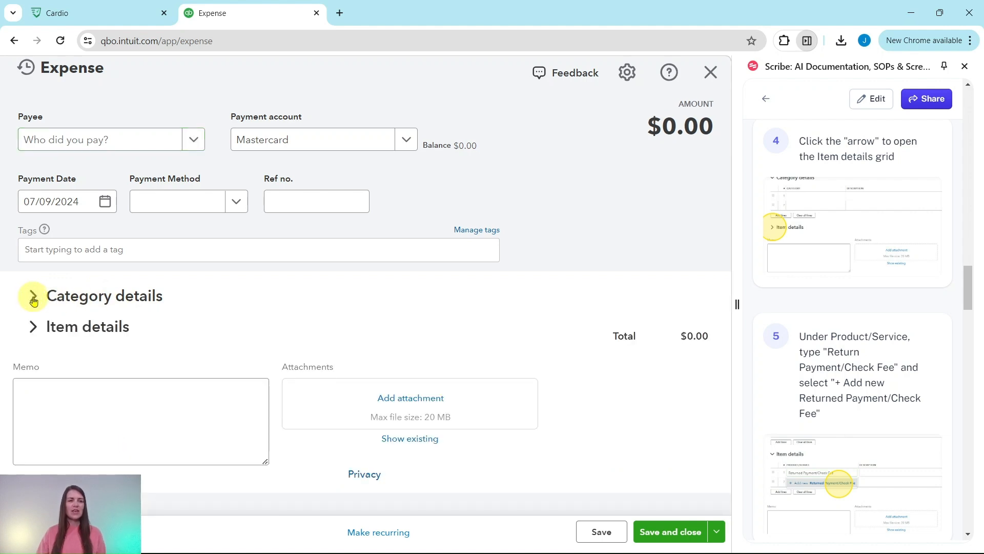
pyautogui.click(34, 328)
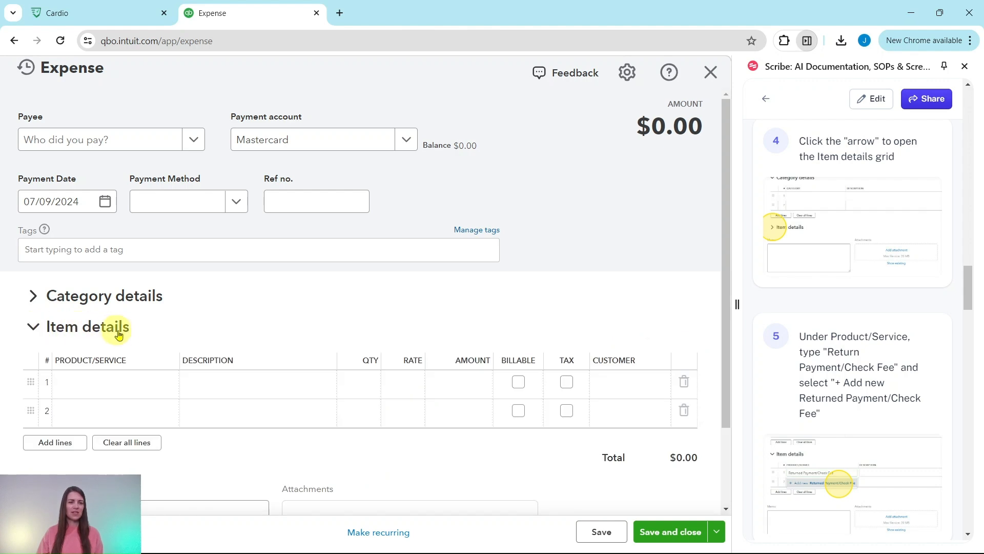
pyautogui.click(453, 386)
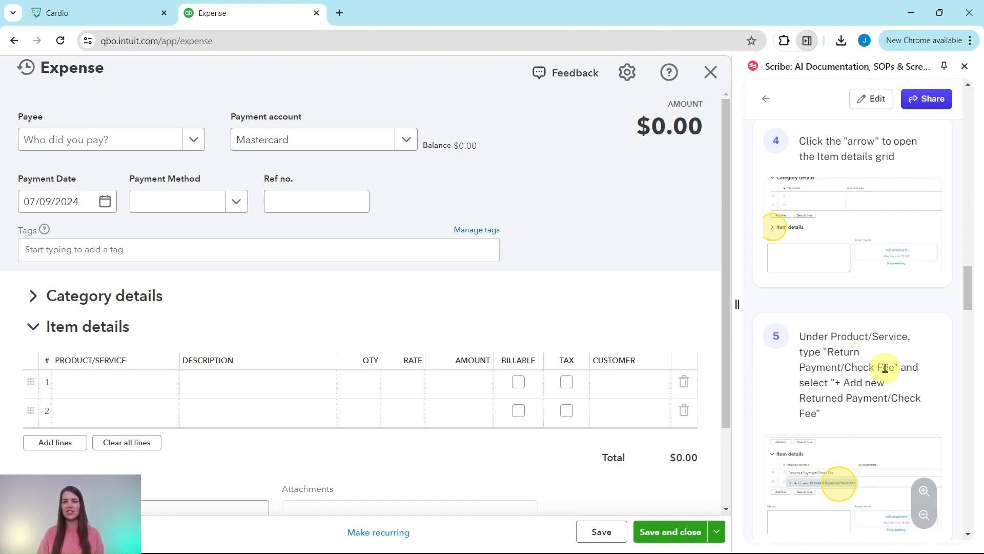
pyautogui.click(132, 382)
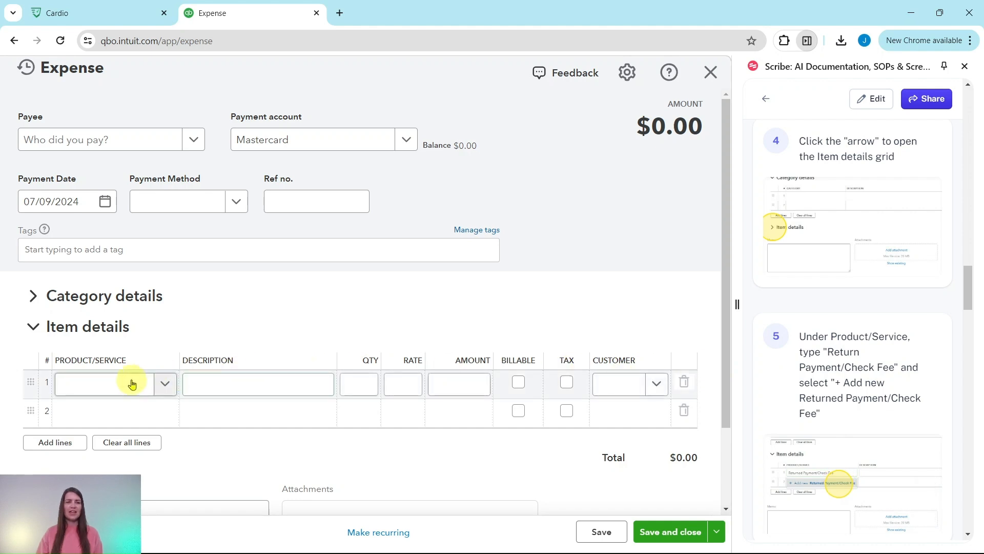
pyautogui.click(97, 393)
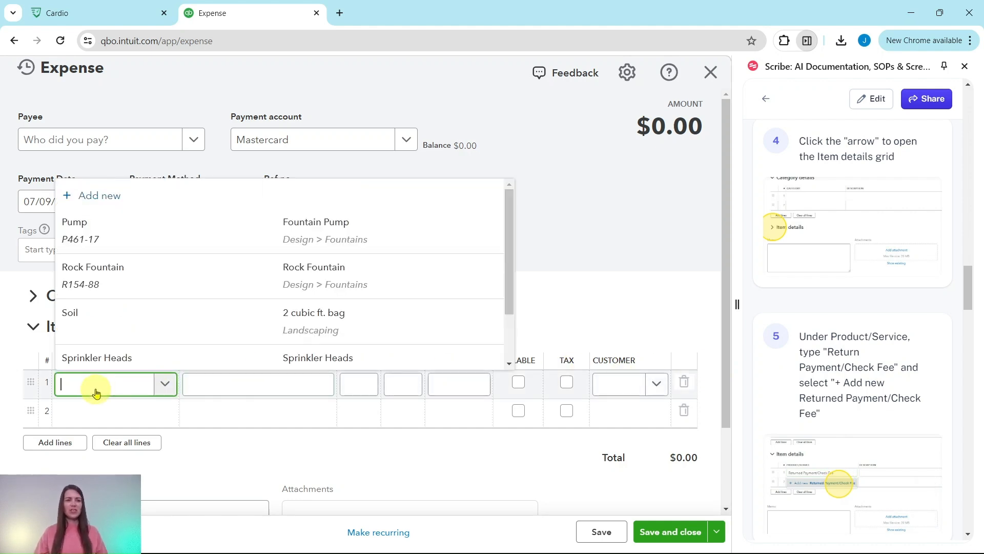
pyautogui.write('Re')
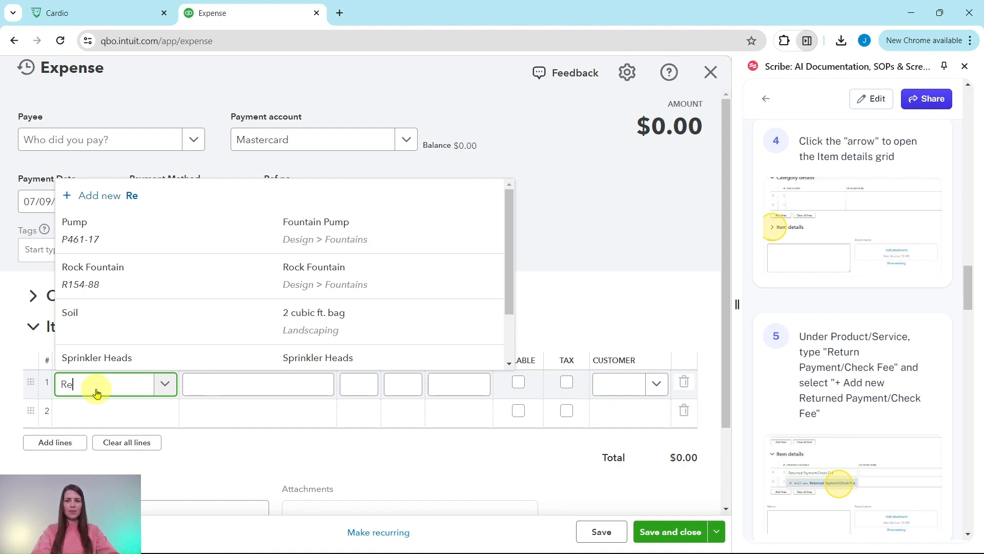
pyautogui.write('turn Payme')
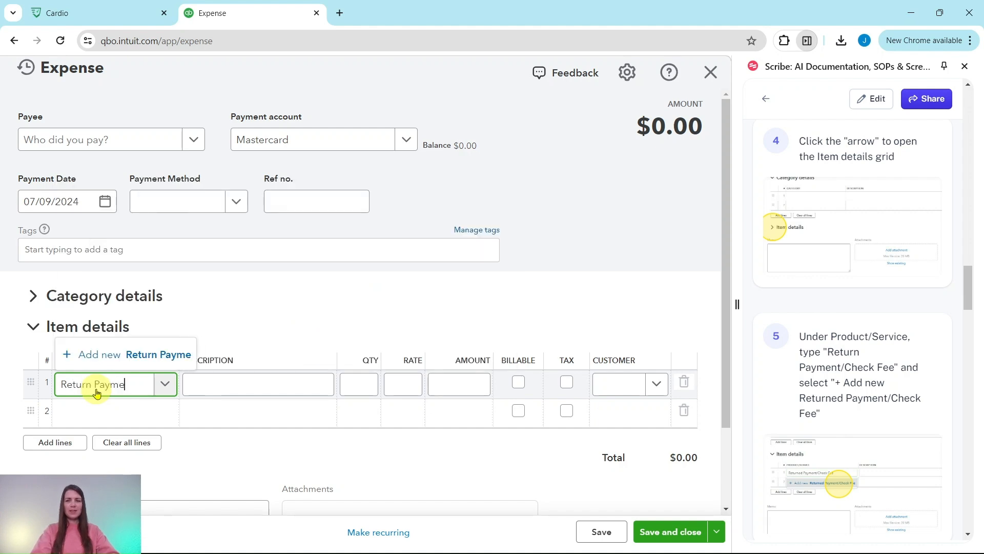
pyautogui.write('nt/Check')
pyautogui.write(' Fee')
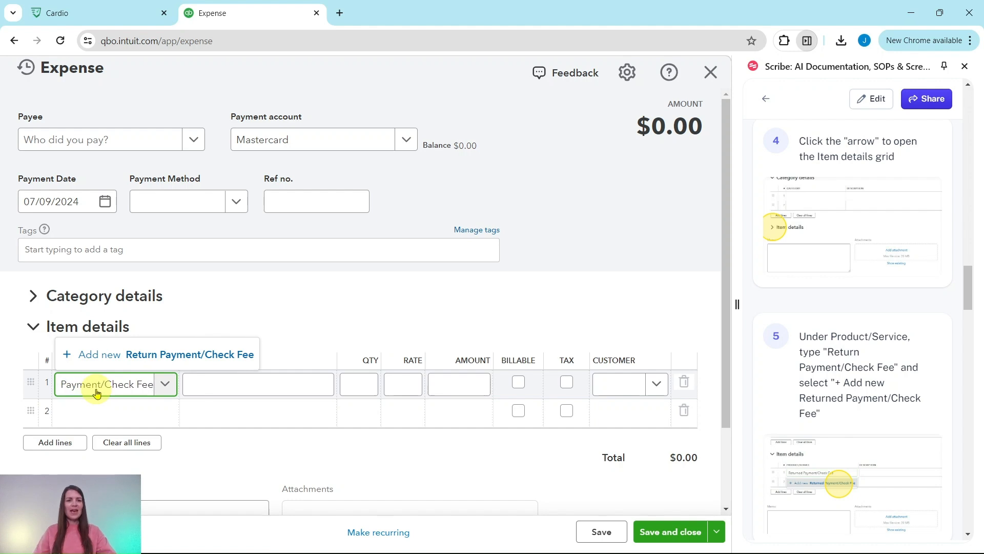
# Step: Add Return Payment/Check Fee as a new product of type Service
pyautogui.click(99, 354)
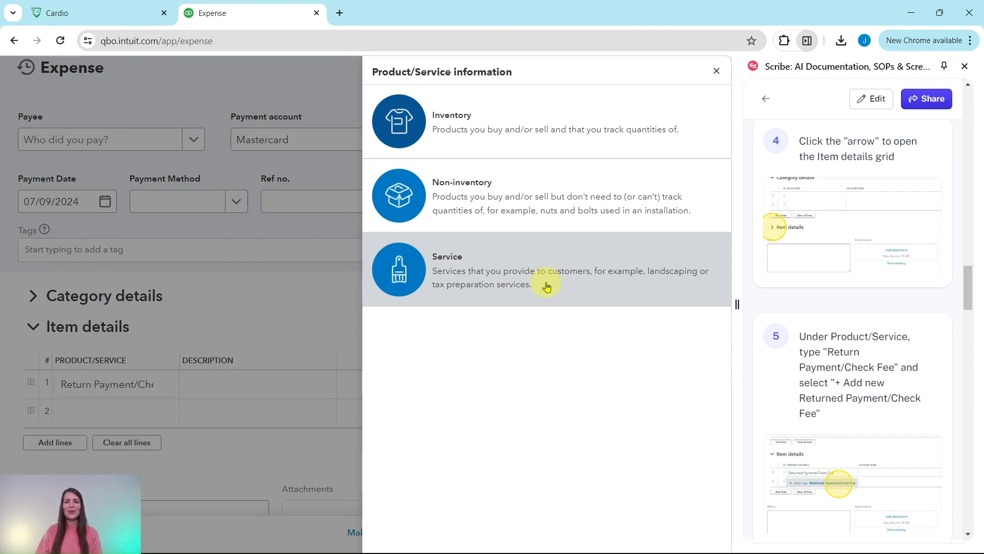
pyautogui.scroll(-5, 864, 323)
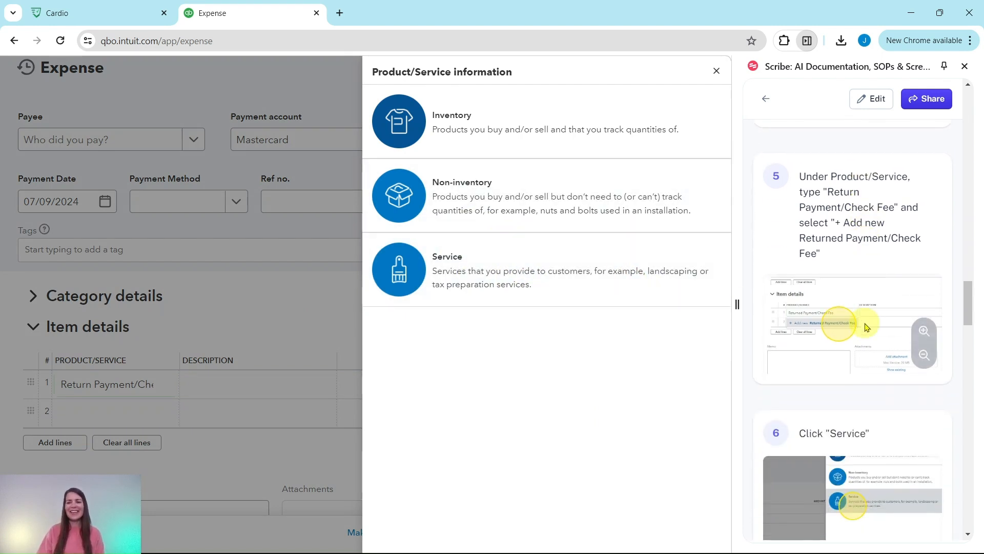
pyautogui.click(470, 291)
pyautogui.scroll(-5, 858, 292)
# Step: Create and save a new NSF Items category for the service
pyautogui.click(391, 269)
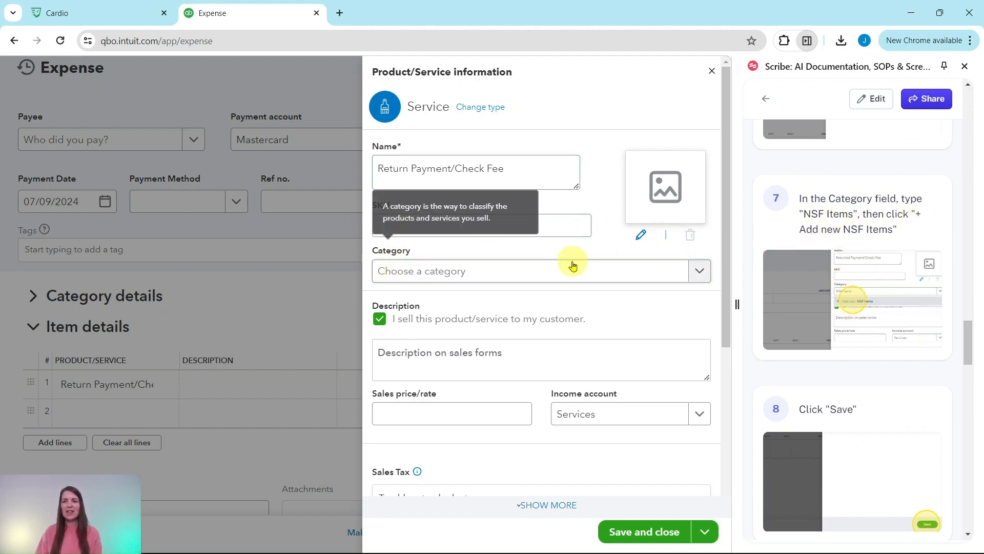
pyautogui.click(458, 274)
pyautogui.write('NSF Items')
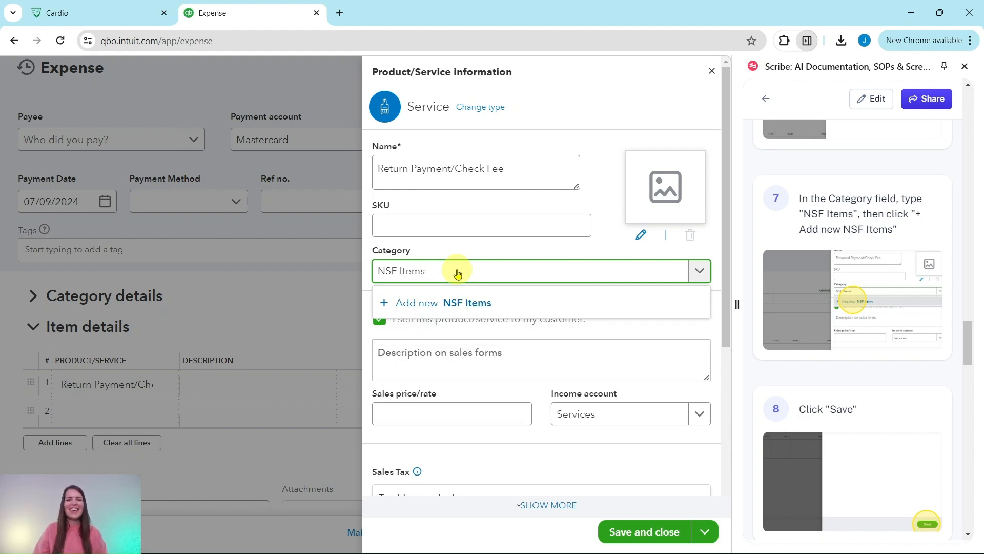
pyautogui.click(419, 306)
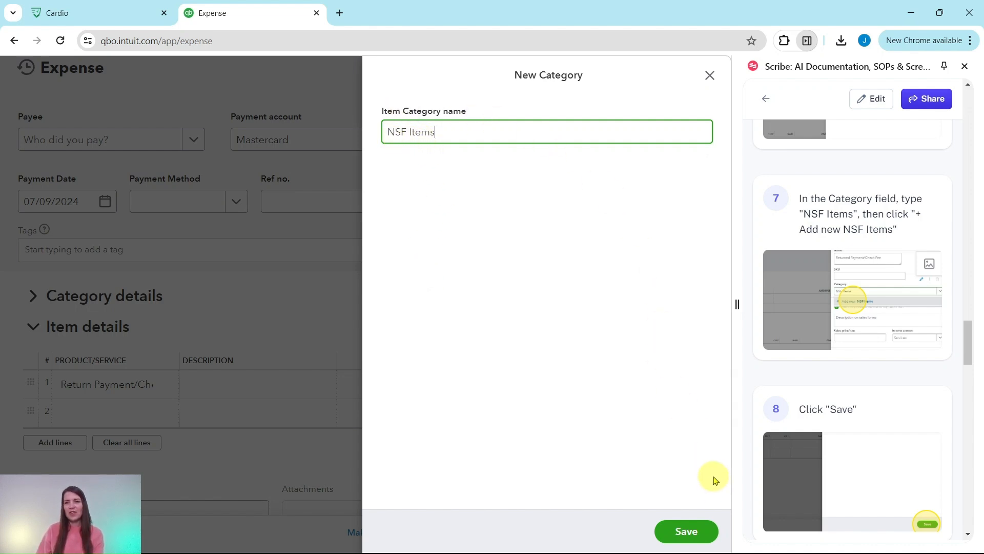
pyautogui.click(687, 532)
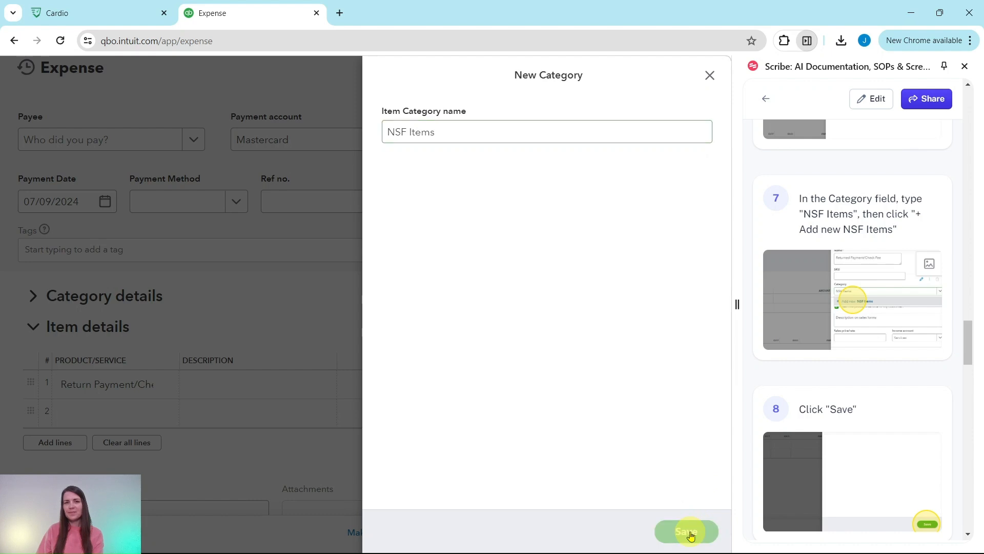
# Step: Enter sales price/rate 25 and choose Bank Charges as the service's income account
pyautogui.scroll(-6, 841, 358)
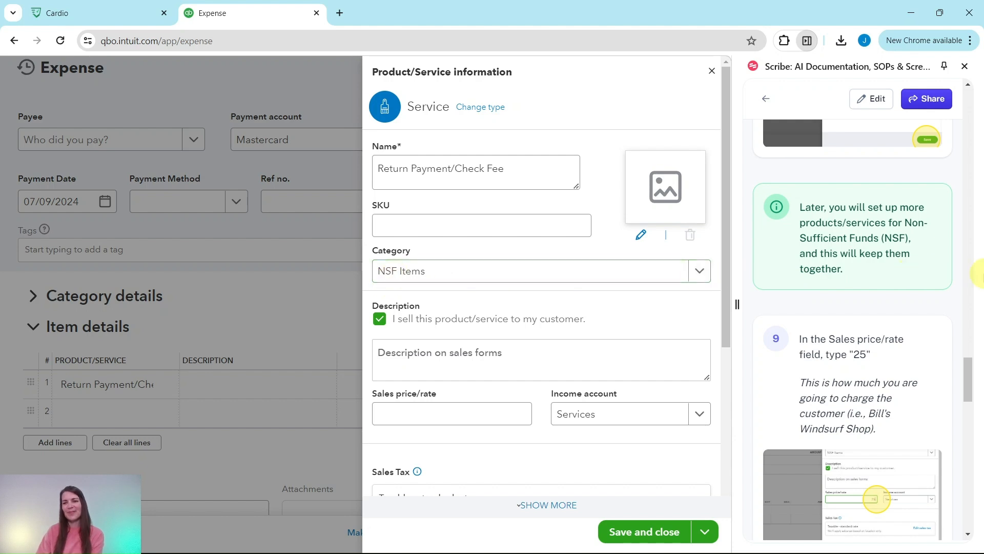
pyautogui.scroll(-4, 889, 282)
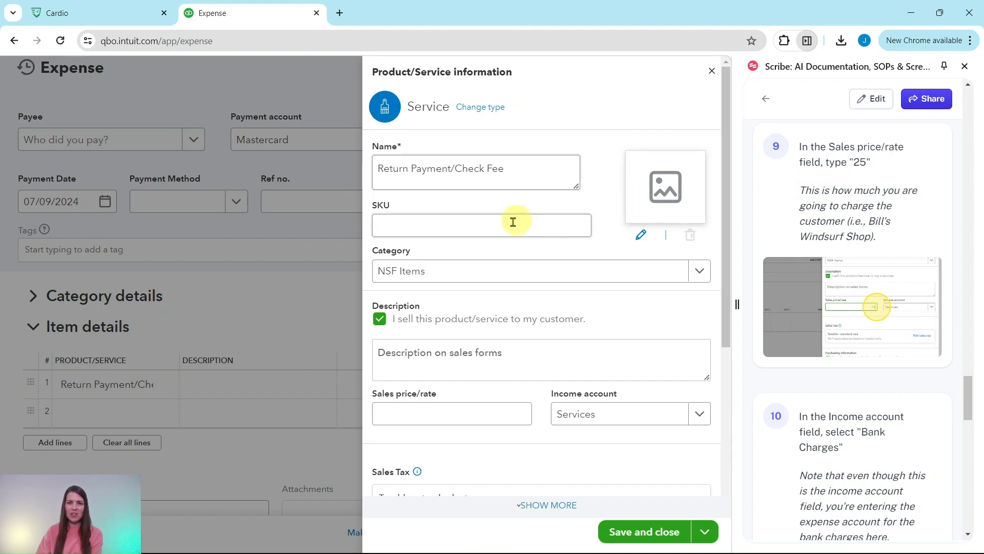
pyautogui.click(430, 413)
pyautogui.write('25')
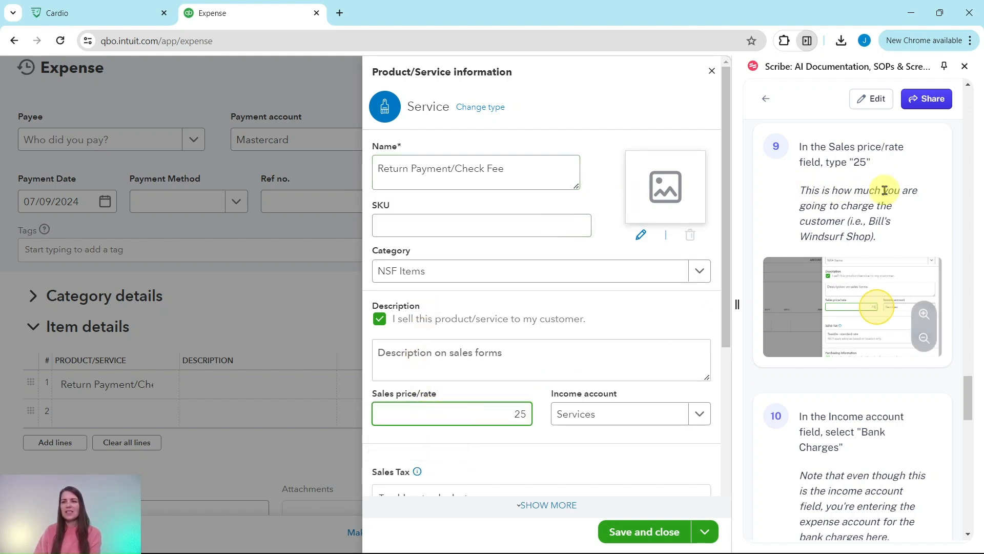
pyautogui.scroll(-4, 843, 216)
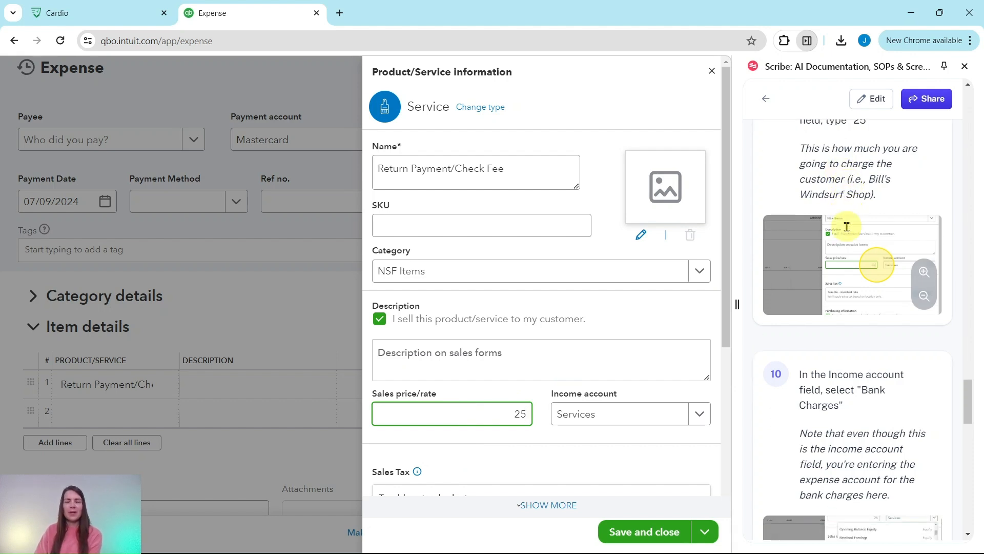
pyautogui.scroll(-1, 846, 216)
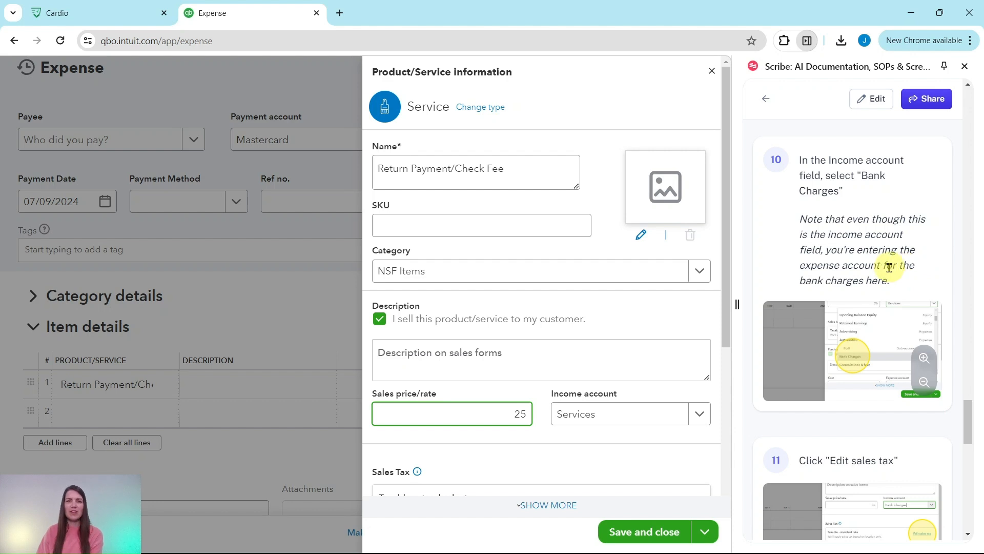
pyautogui.scroll(-4, 634, 292)
pyautogui.click(621, 221)
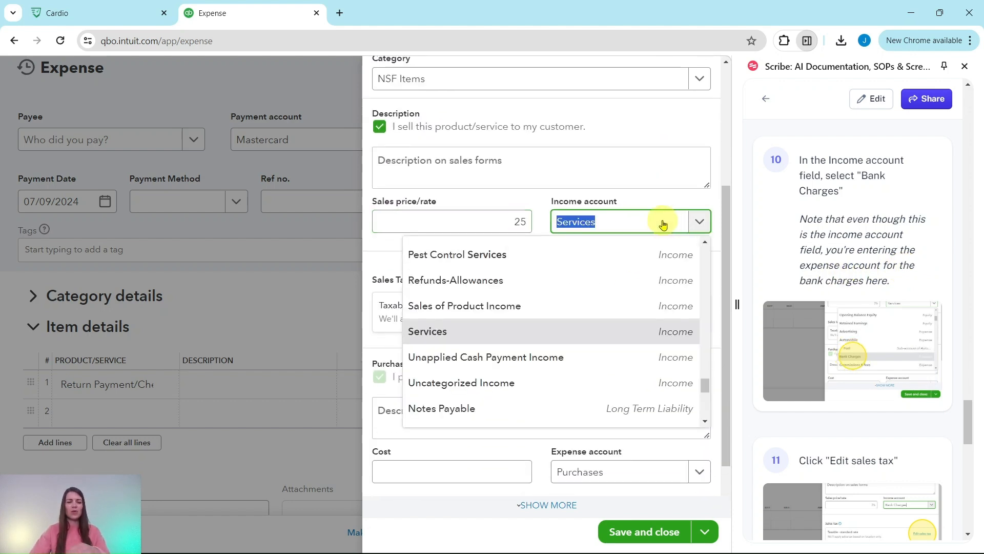
pyautogui.write('Bank')
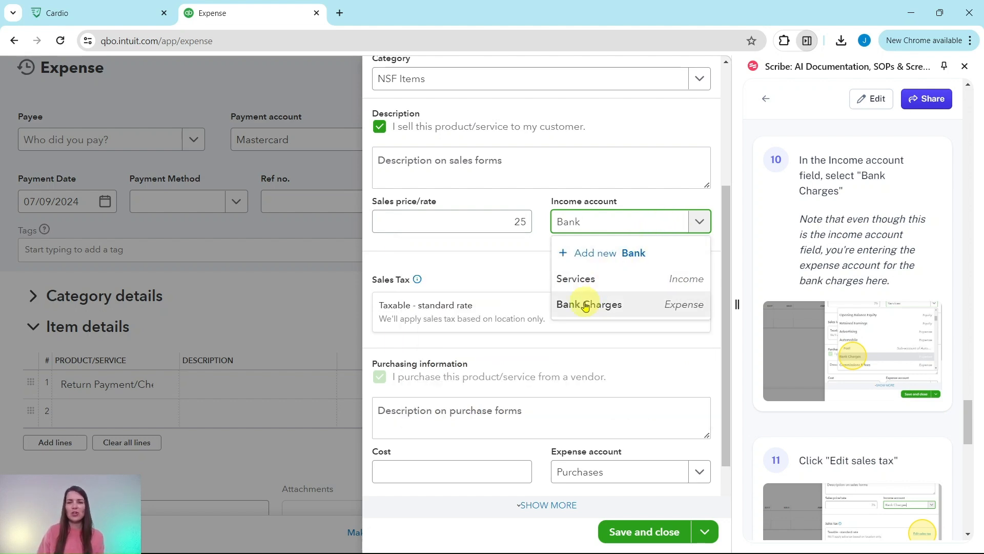
pyautogui.click(617, 312)
pyautogui.scroll(-5, 846, 259)
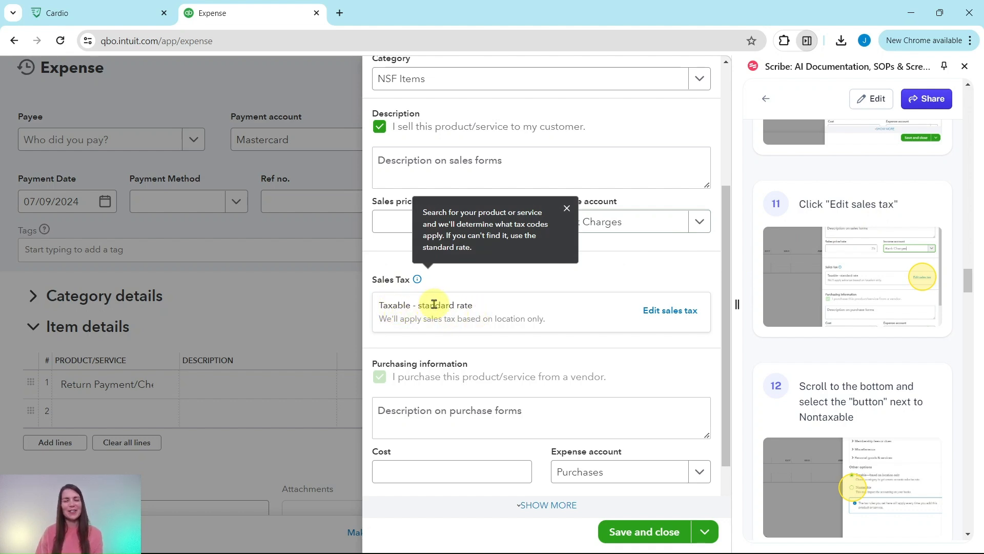
# Step: Set the Return Payment/Check Fee service's sales tax option to Nontaxable
pyautogui.click(677, 314)
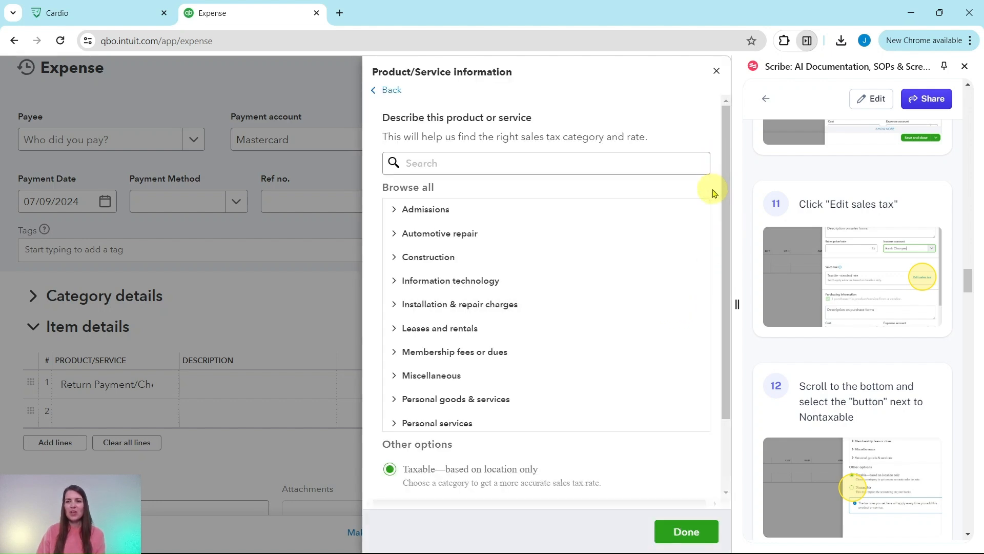
pyautogui.scroll(-3, 713, 191)
pyautogui.scroll(-3, 600, 184)
pyautogui.scroll(3, 512, 241)
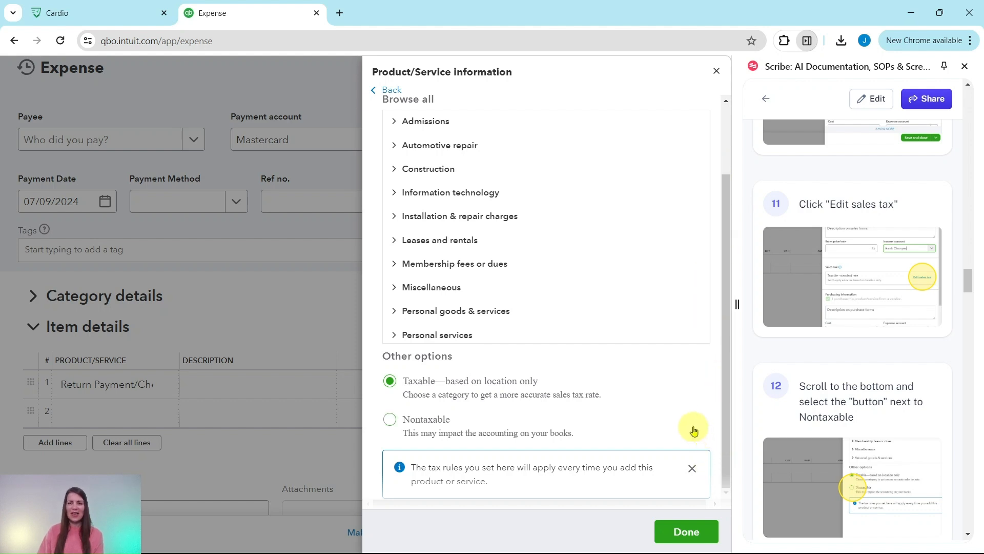
pyautogui.click(390, 425)
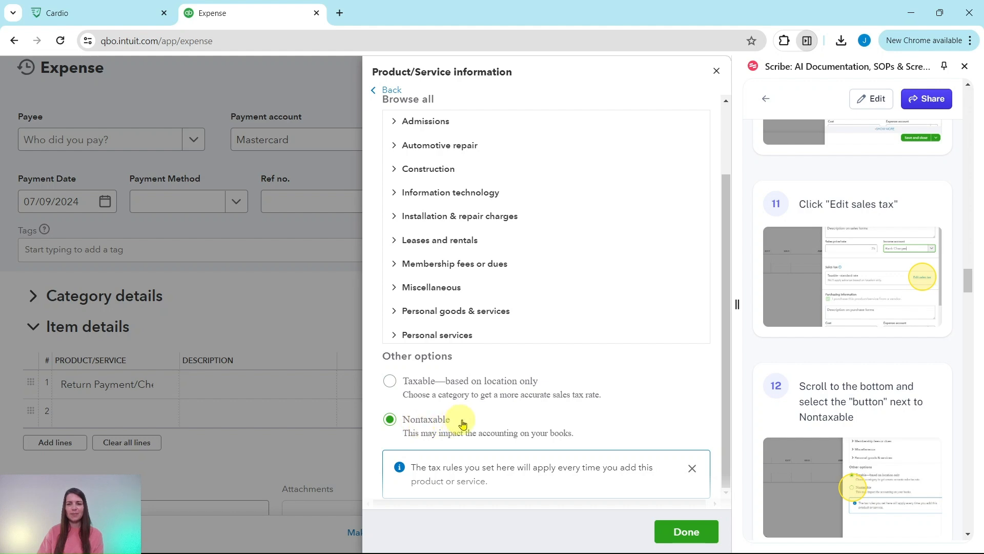
pyautogui.scroll(-6, 759, 436)
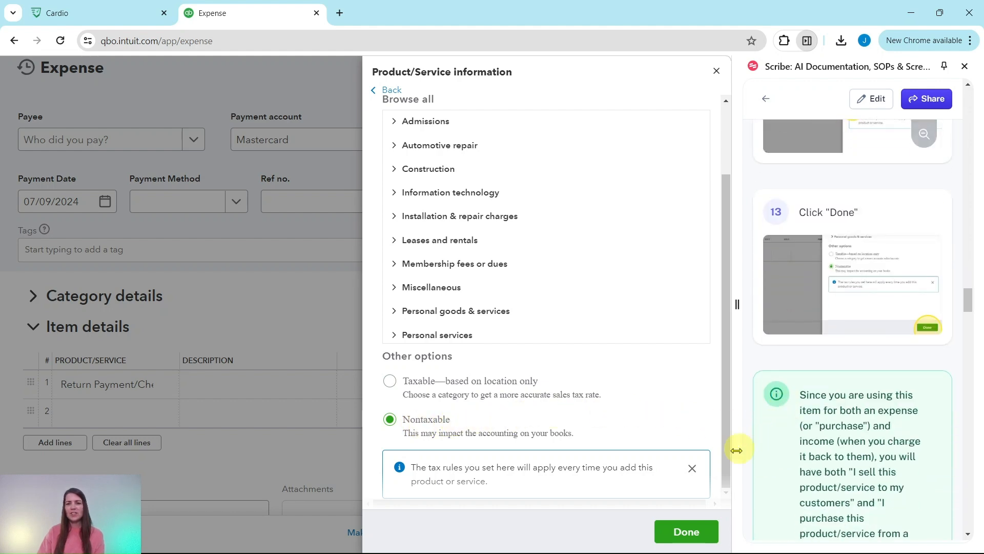
# Step: Apply the Nontaxable setting and move to the service's Purchasing information Cost field
pyautogui.click(683, 537)
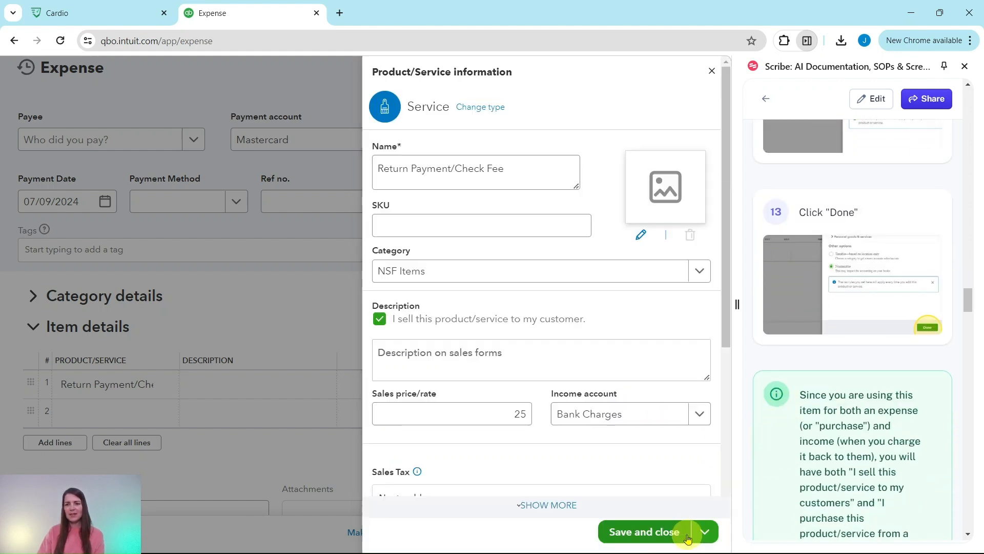
pyautogui.scroll(-1, 521, 400)
pyautogui.scroll(-4, 521, 400)
pyautogui.scroll(5, 428, 312)
pyautogui.scroll(-4, 450, 307)
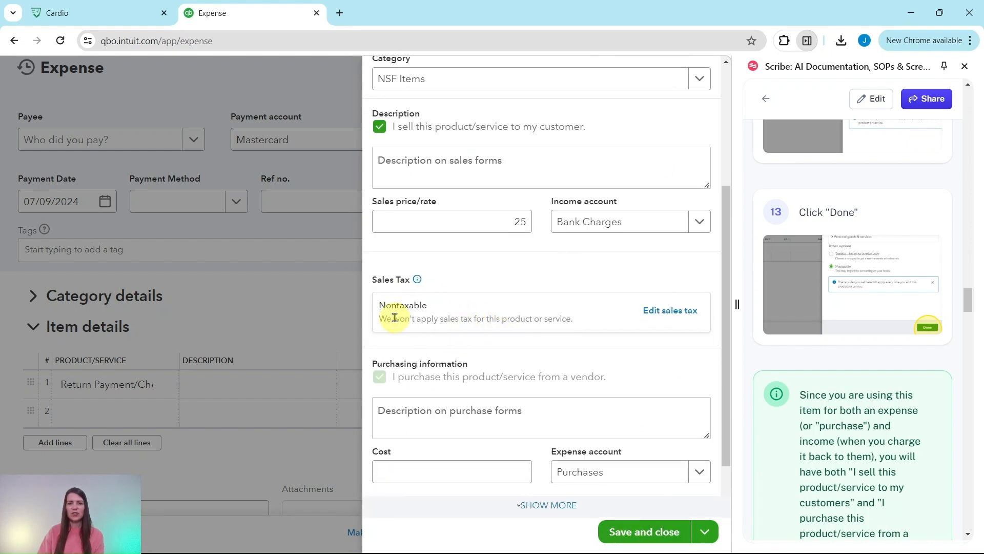
pyautogui.scroll(-1, 472, 314)
pyautogui.scroll(-5, 840, 336)
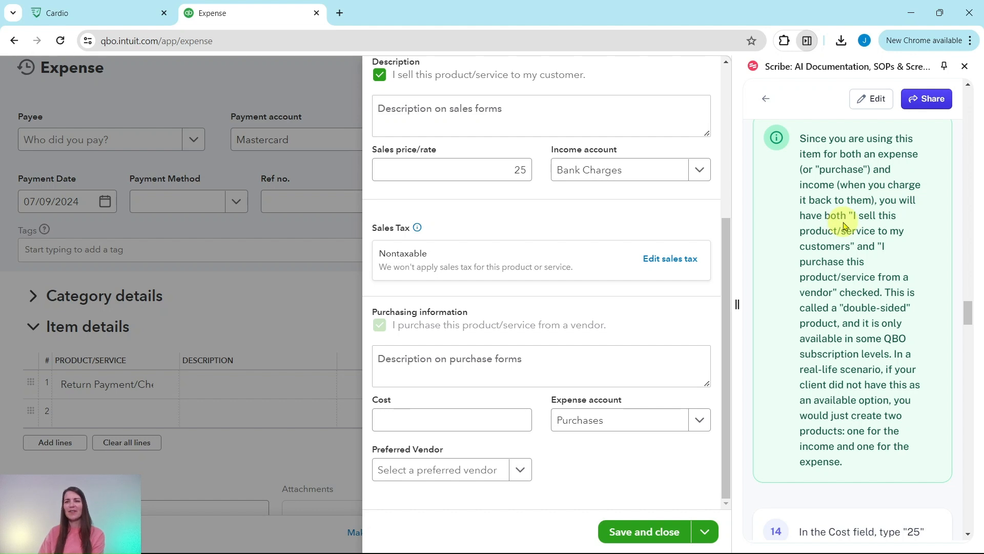
pyautogui.scroll(1, 492, 253)
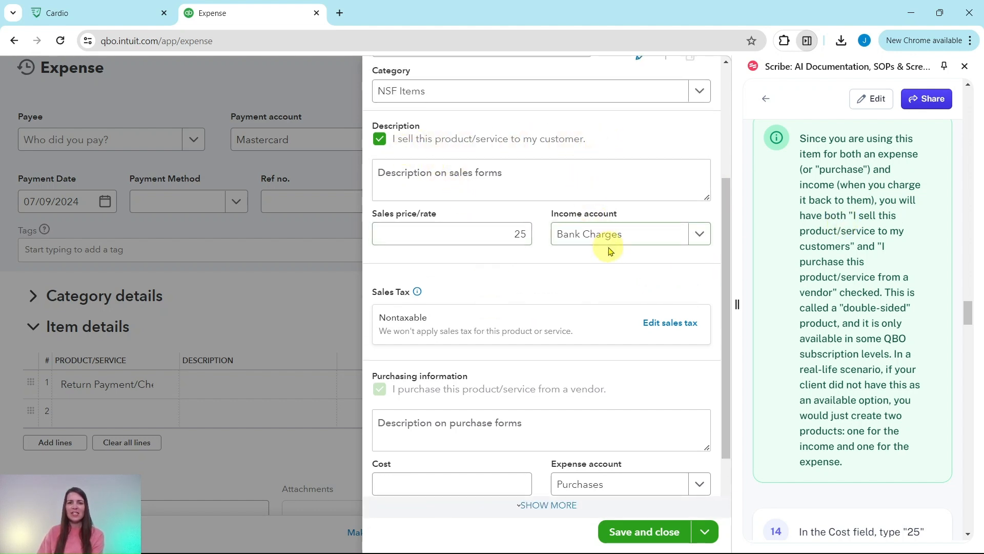
pyautogui.scroll(-1, 608, 250)
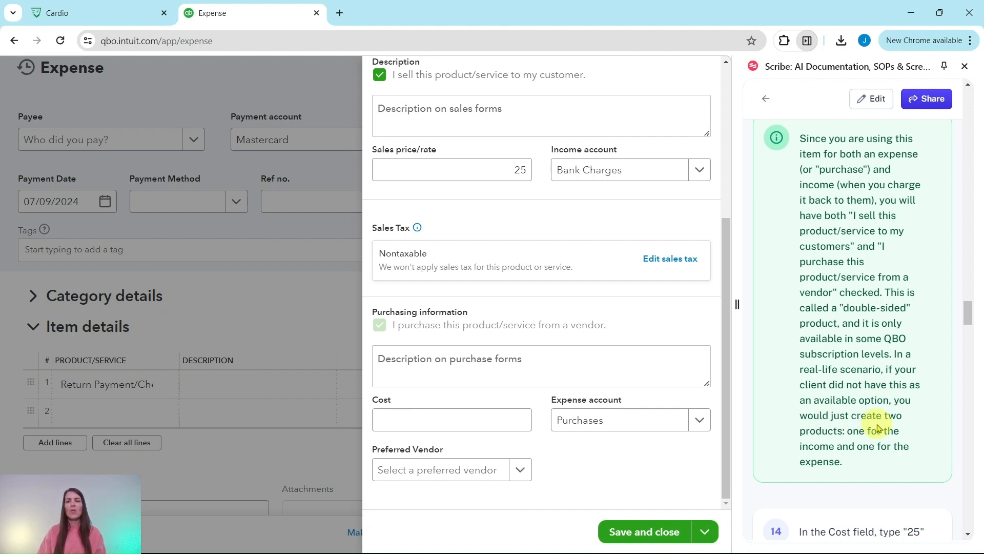
pyautogui.scroll(-6, 839, 399)
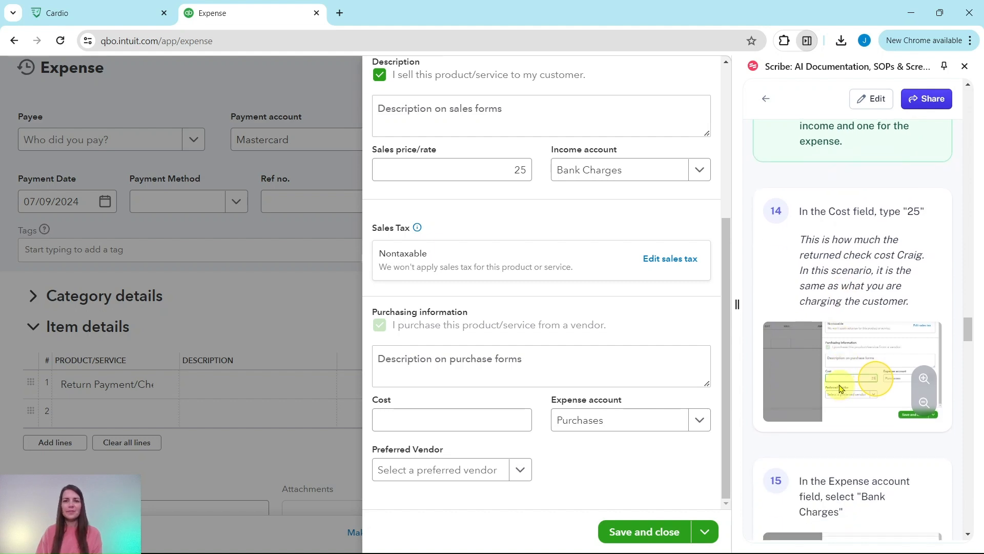
pyautogui.scroll(-1, 841, 390)
pyautogui.click(436, 421)
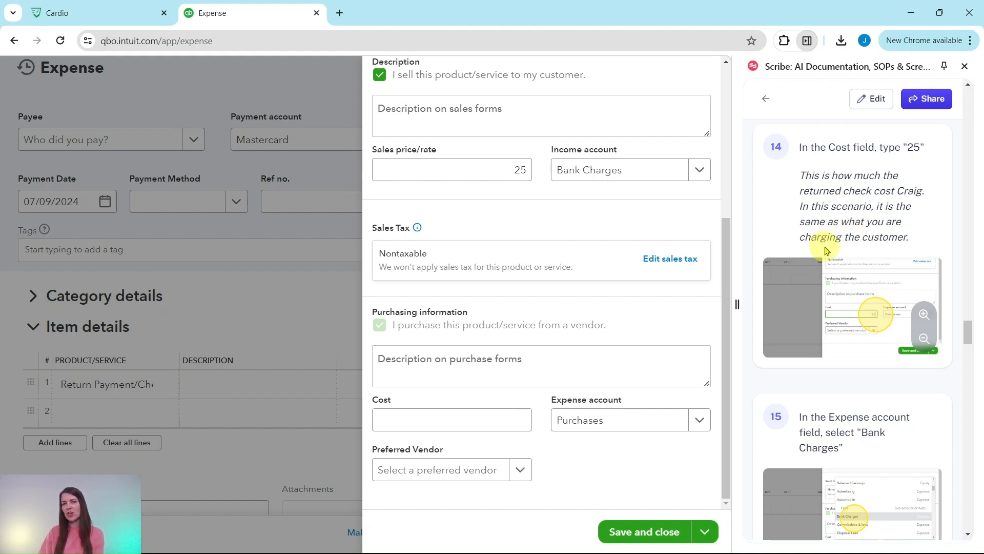
# Step: Enter a cost of 25 and select Bank Charges as the service's expense account
pyautogui.click(436, 417)
pyautogui.write('25')
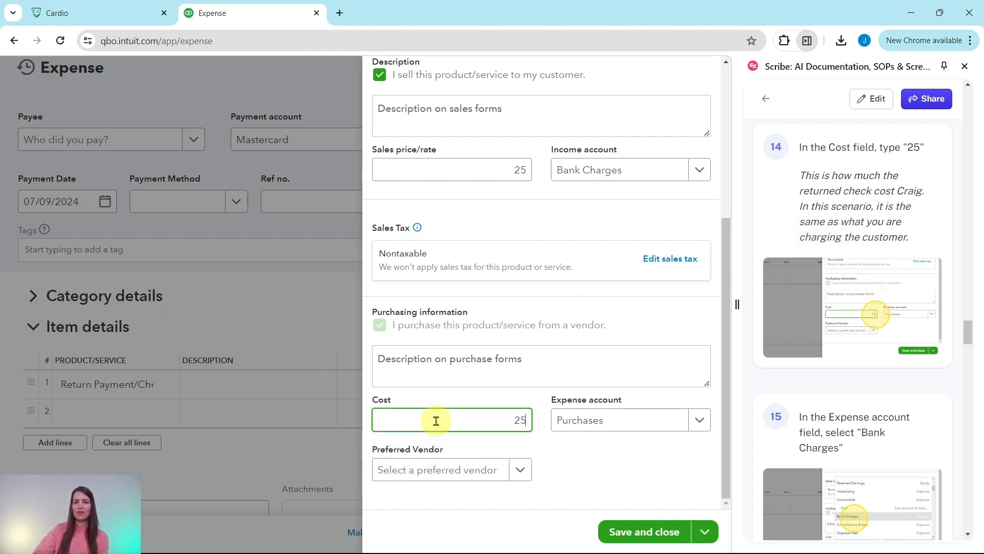
pyautogui.scroll(-4, 871, 307)
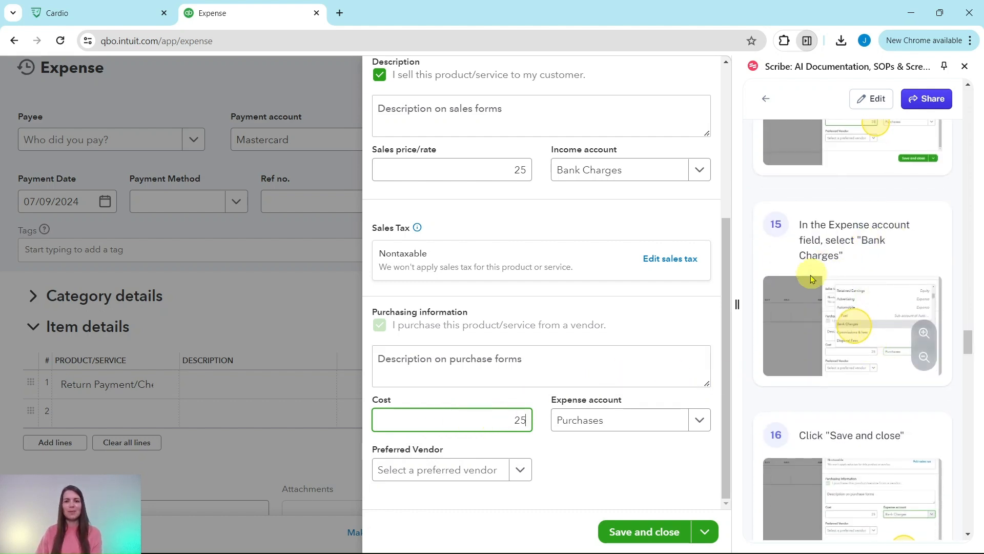
pyautogui.click(702, 420)
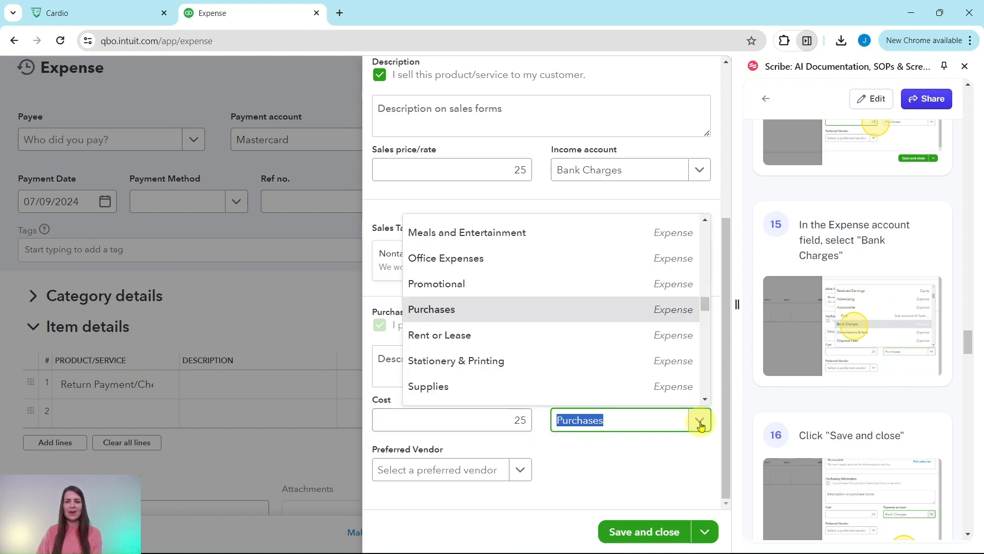
pyautogui.scroll(6, 597, 358)
pyautogui.scroll(3, 591, 351)
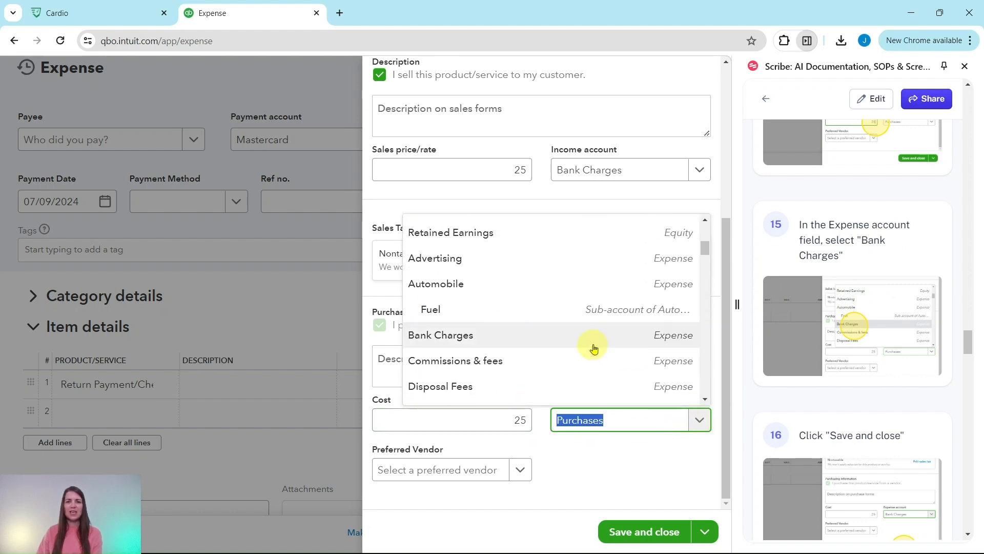
pyautogui.click(444, 341)
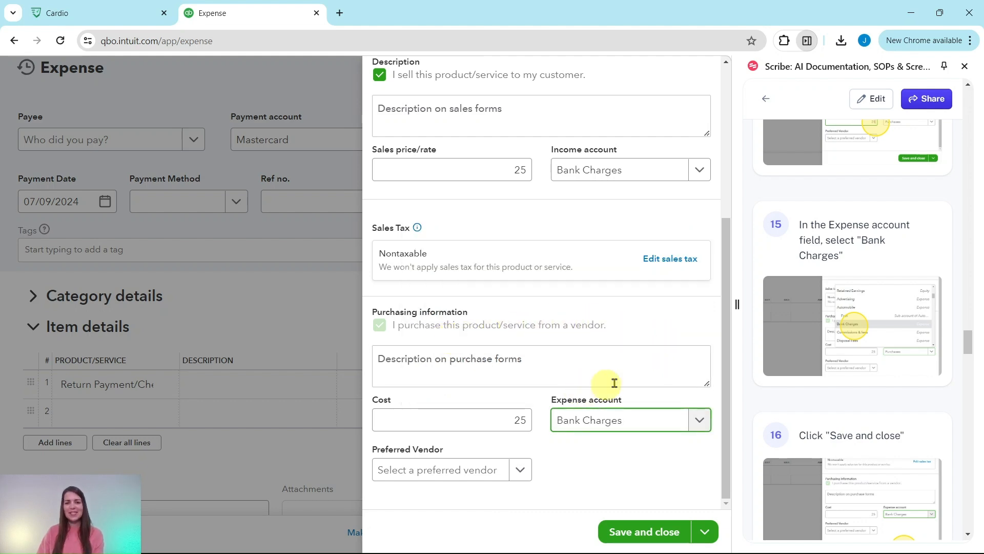
pyautogui.scroll(-5, 797, 372)
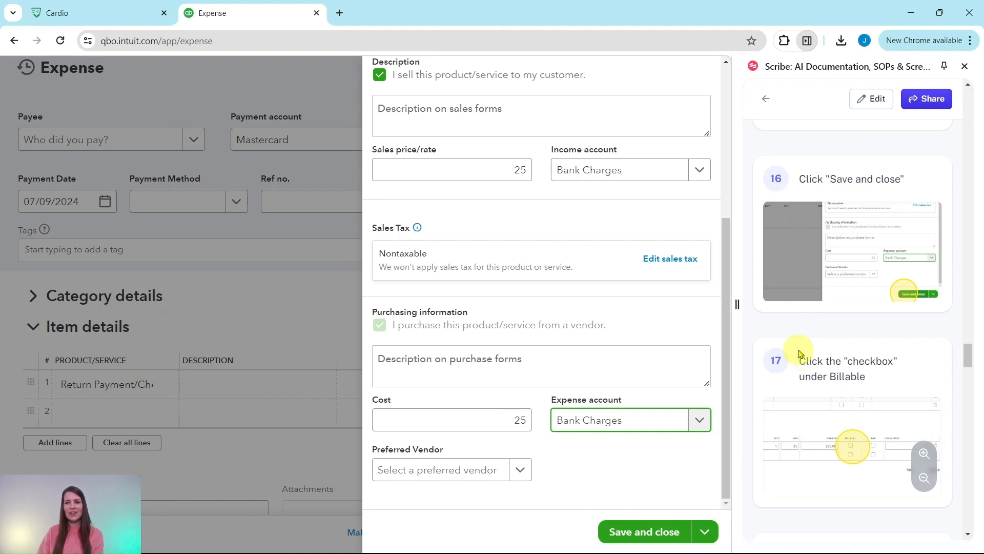
# Step: Save the new item, then save the $25 Mastercard expense as billable to Bill's Windsurf Shop
pyautogui.click(647, 536)
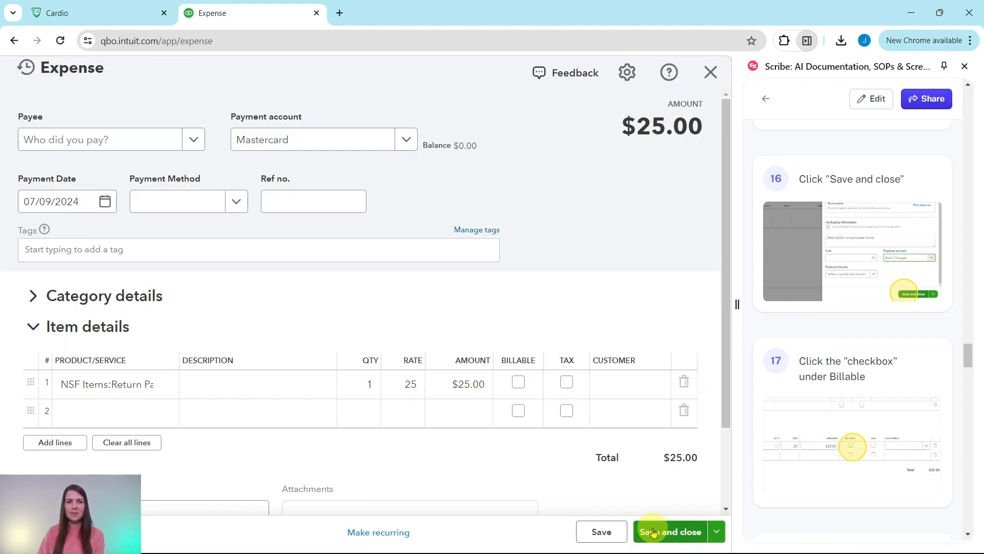
pyautogui.click(141, 382)
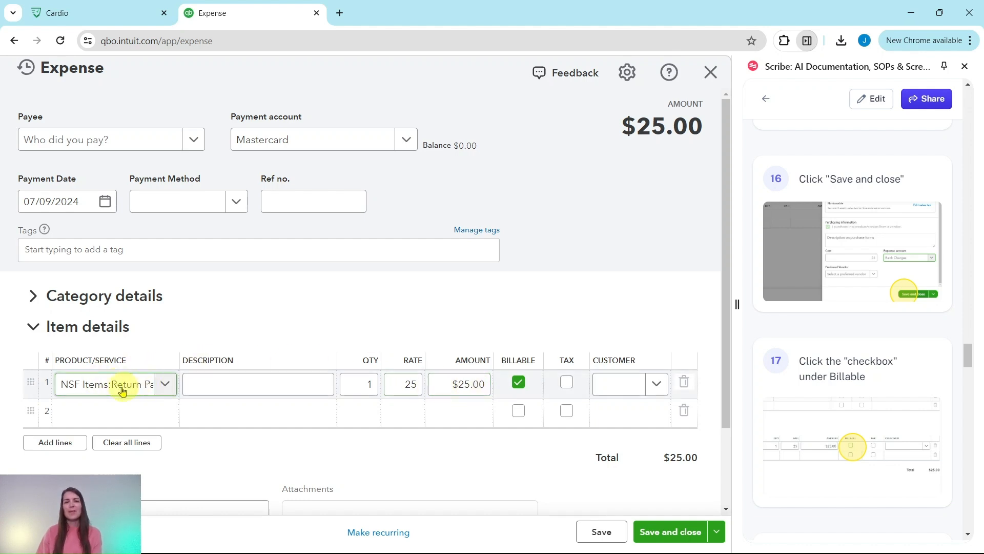
pyautogui.scroll(-5, 823, 325)
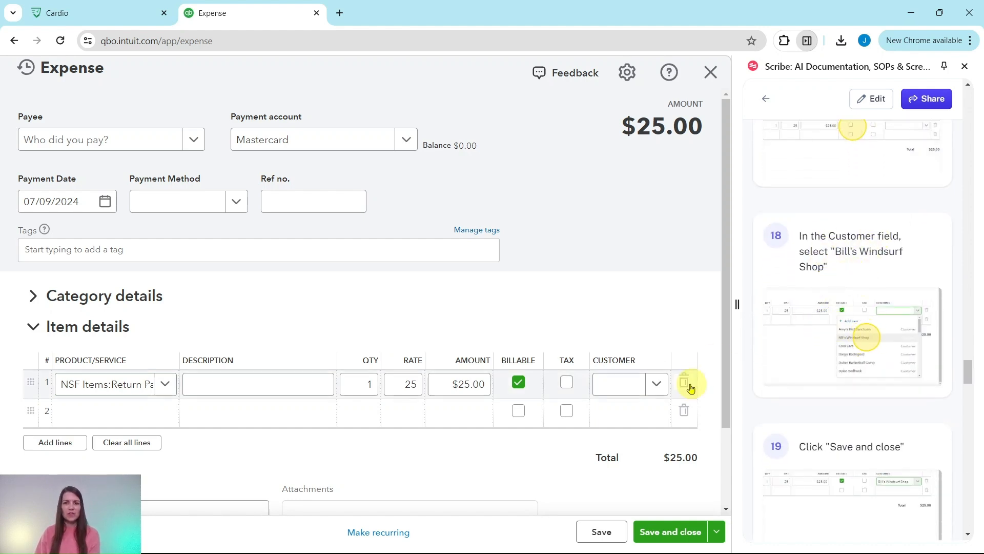
pyautogui.click(656, 385)
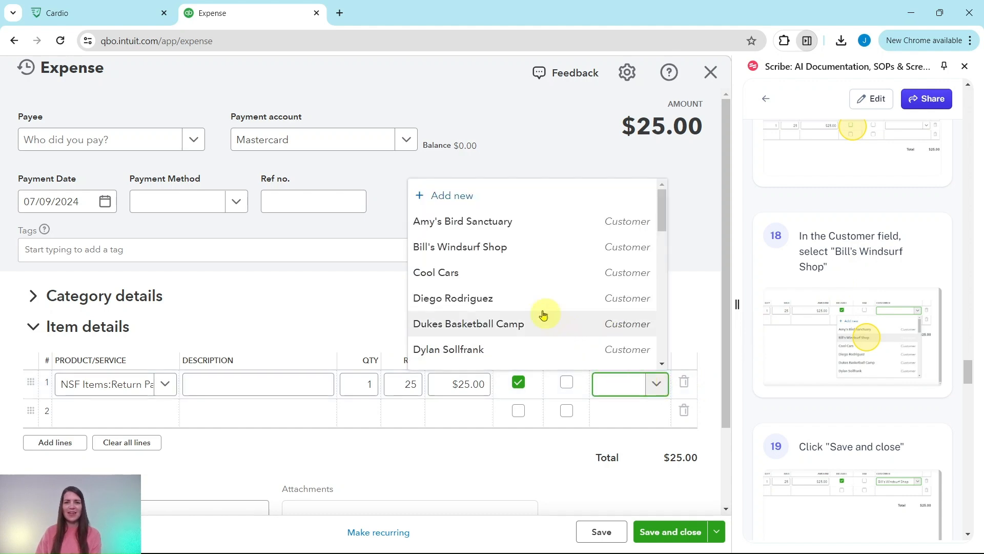
pyautogui.click(450, 250)
pyautogui.scroll(-5, 853, 328)
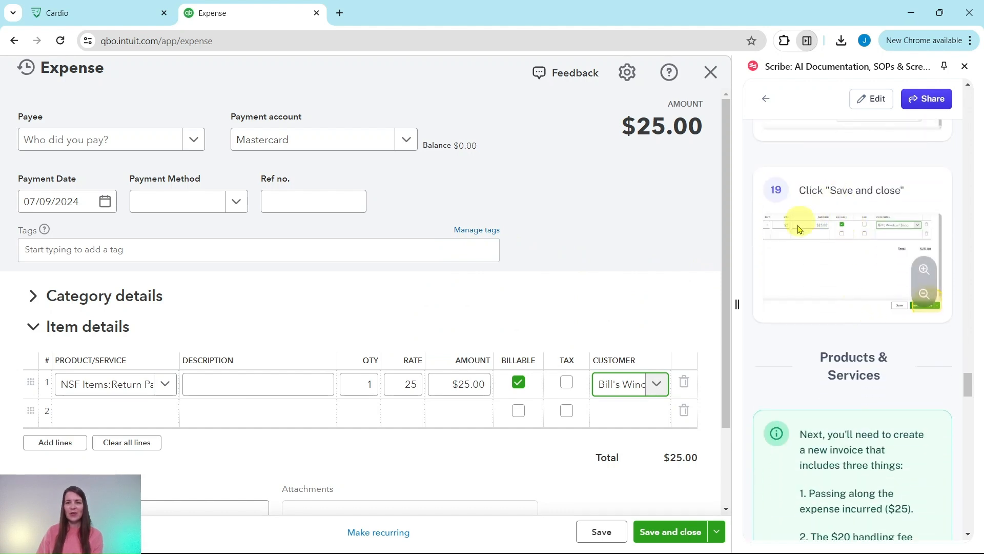
pyautogui.click(671, 532)
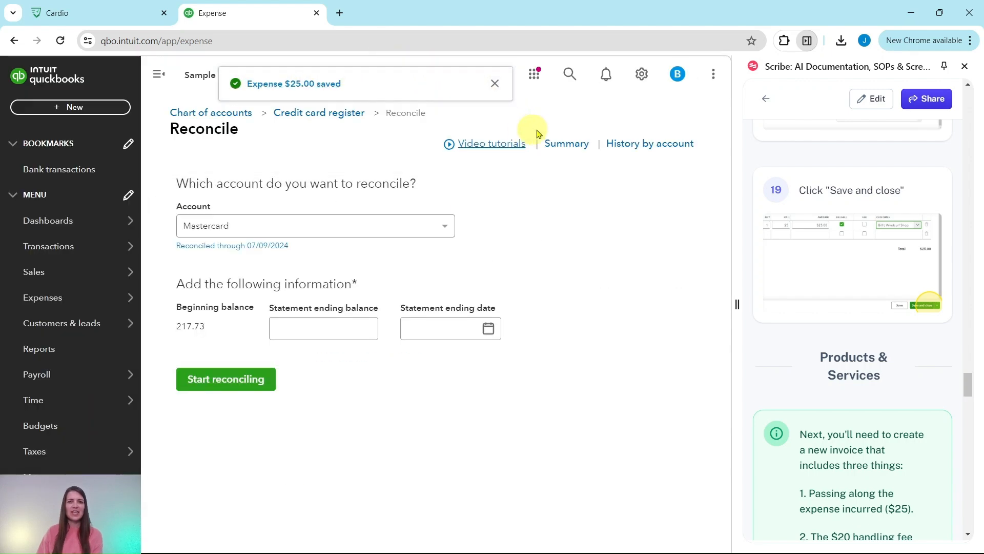
# Step: Scroll the Mastercard Reconcile page and bring up the Sales flyout in the left navigation
pyautogui.scroll(-5, 849, 193)
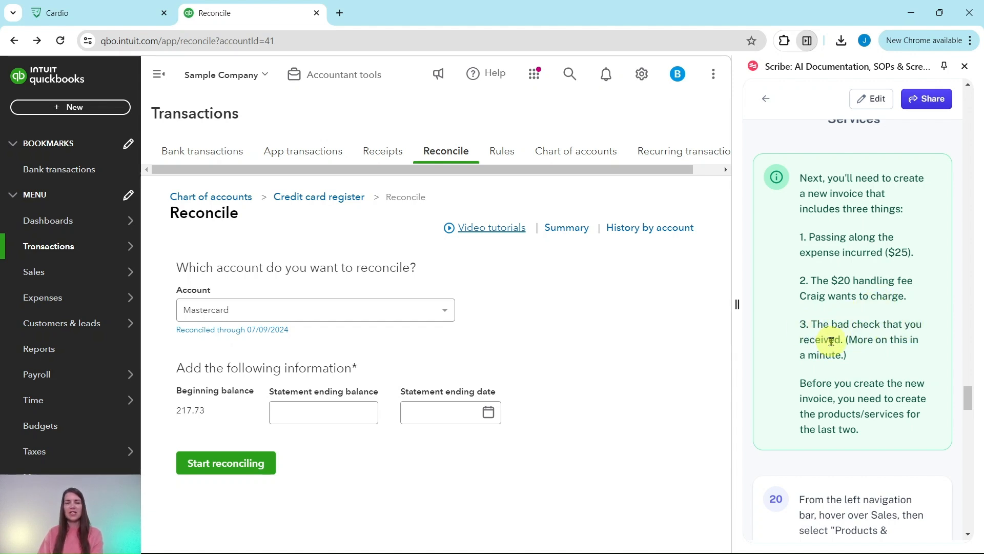
pyautogui.scroll(-1, 833, 326)
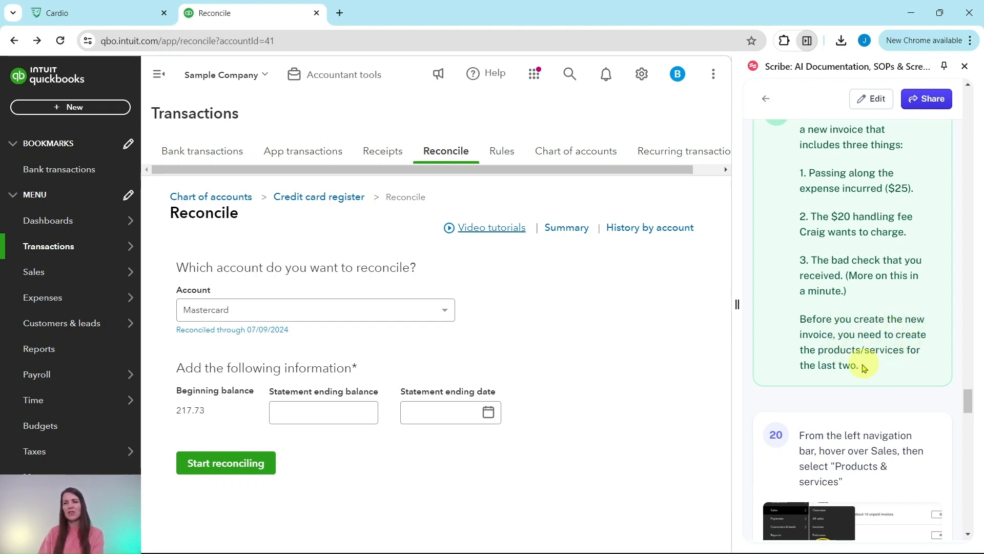
pyautogui.scroll(-4, 882, 328)
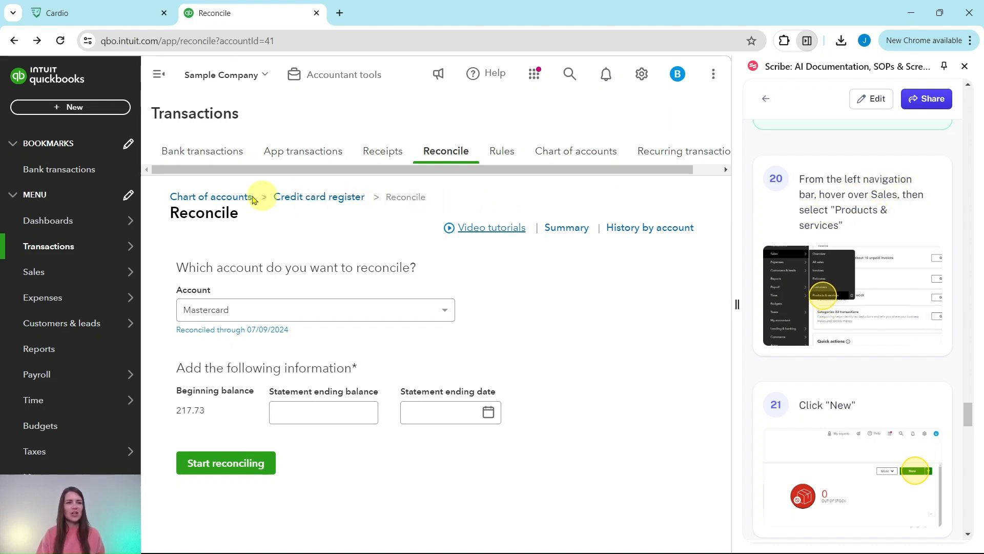
pyautogui.moveTo(69, 219)
pyautogui.moveTo(44, 273)
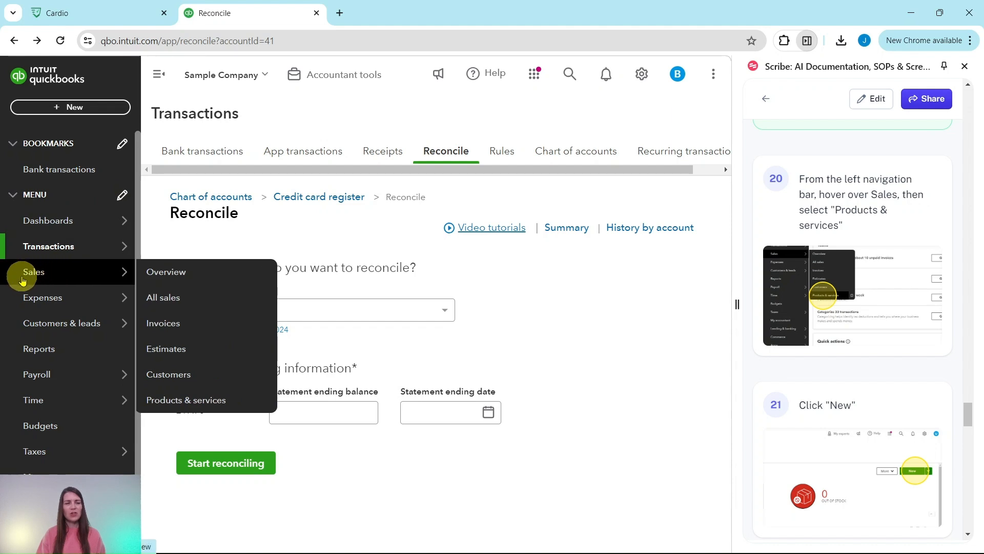
# Step: From Products and services, start a new Service item and enter the name Handling Fee
pyautogui.click(189, 404)
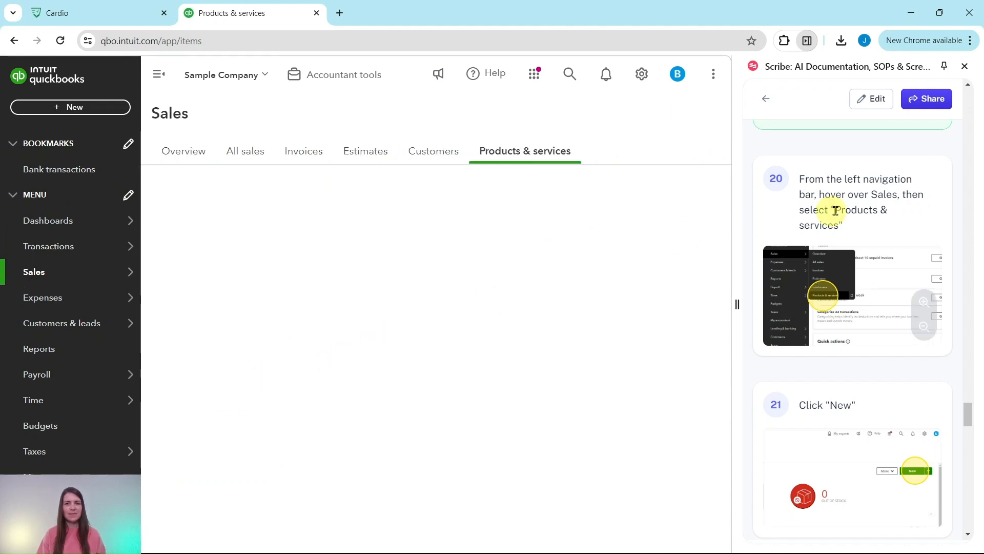
pyautogui.scroll(-5, 849, 211)
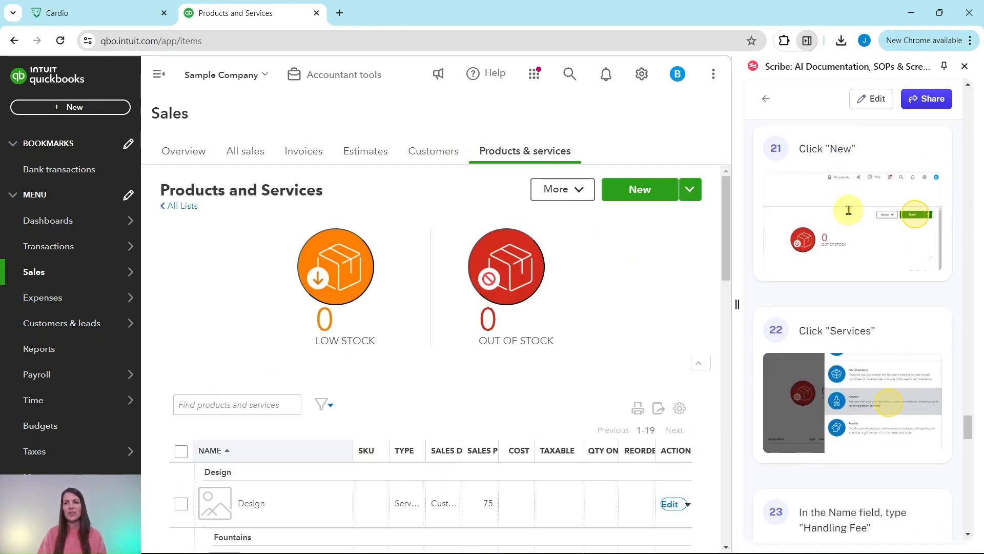
pyautogui.click(645, 191)
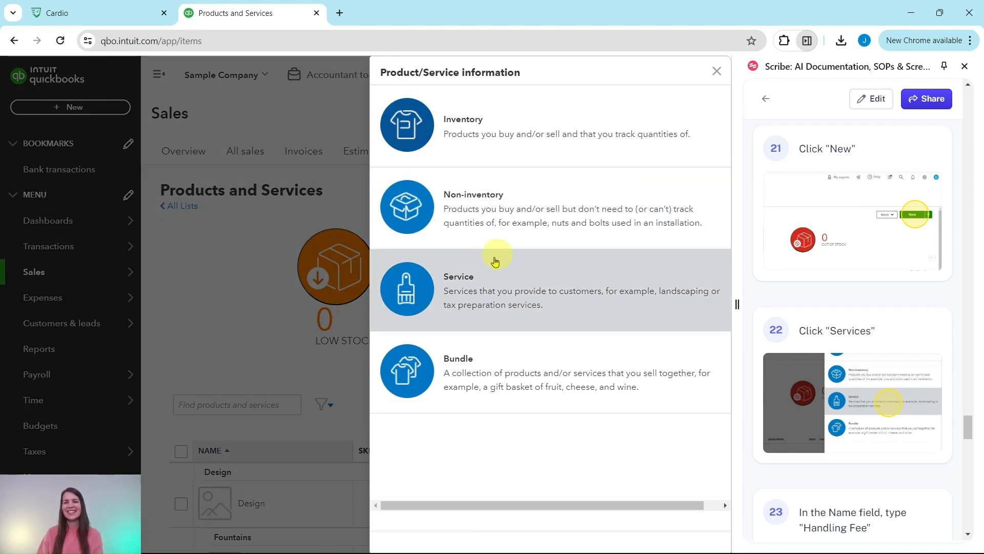
pyautogui.click(485, 290)
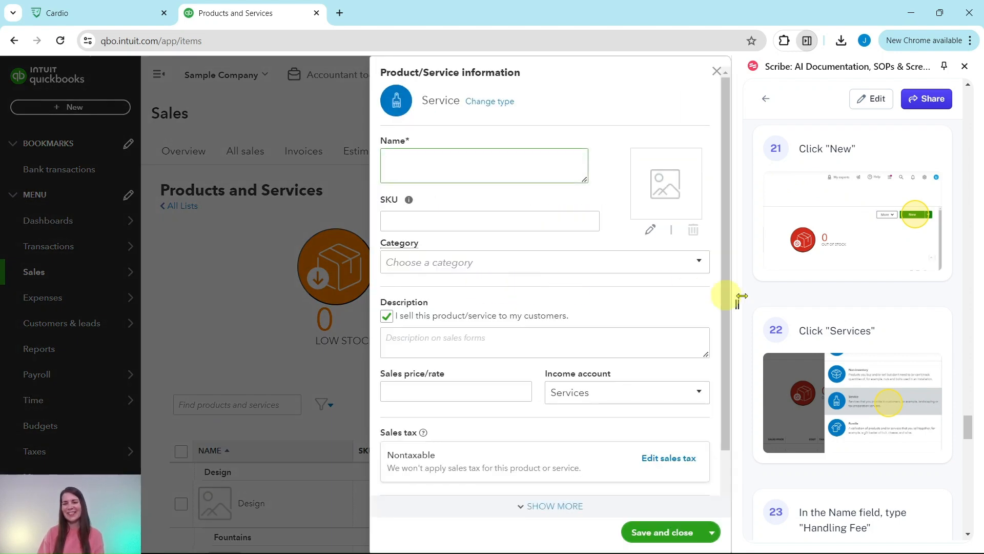
pyautogui.scroll(-6, 837, 294)
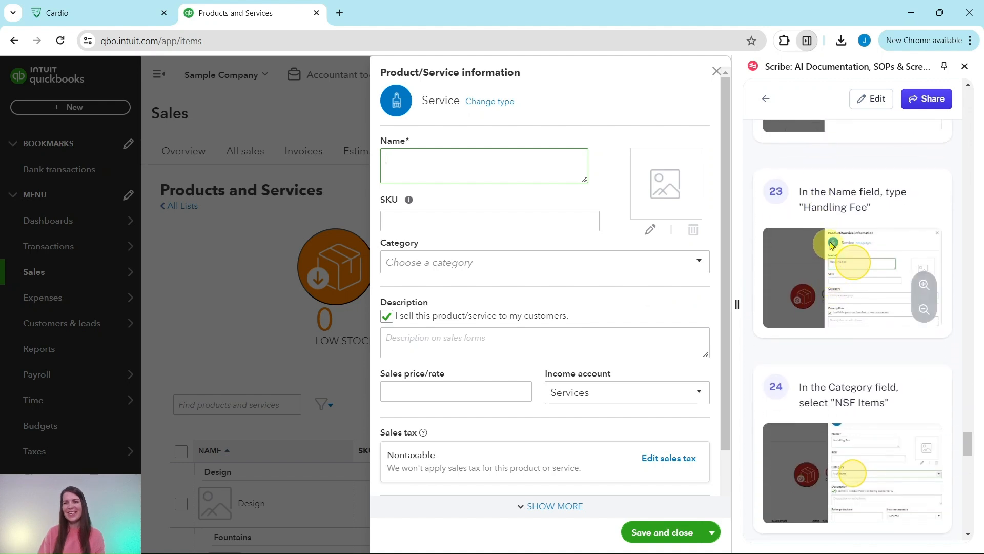
pyautogui.click(441, 170)
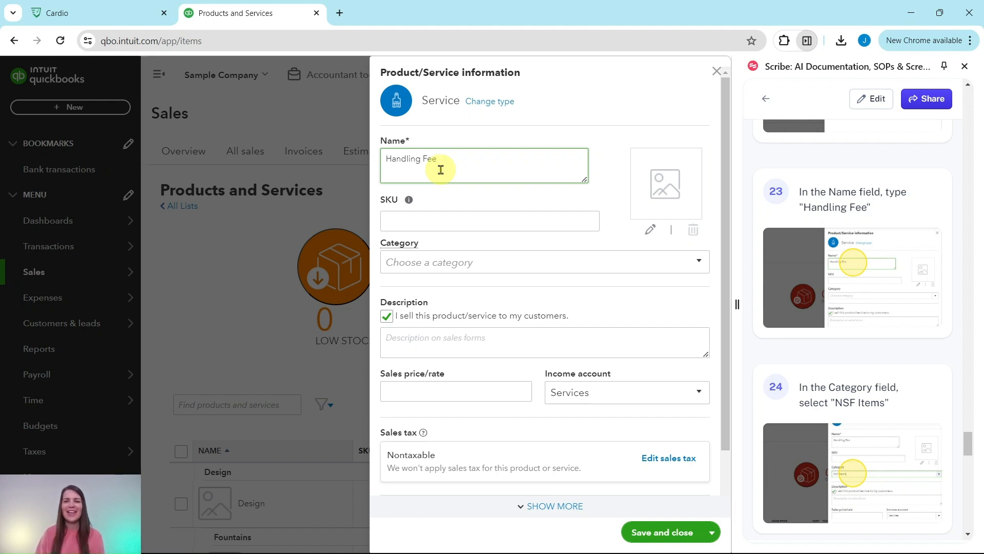
# Step: Put the Handling Fee item in the NSF Items category and enter its sales description
pyautogui.click(700, 264)
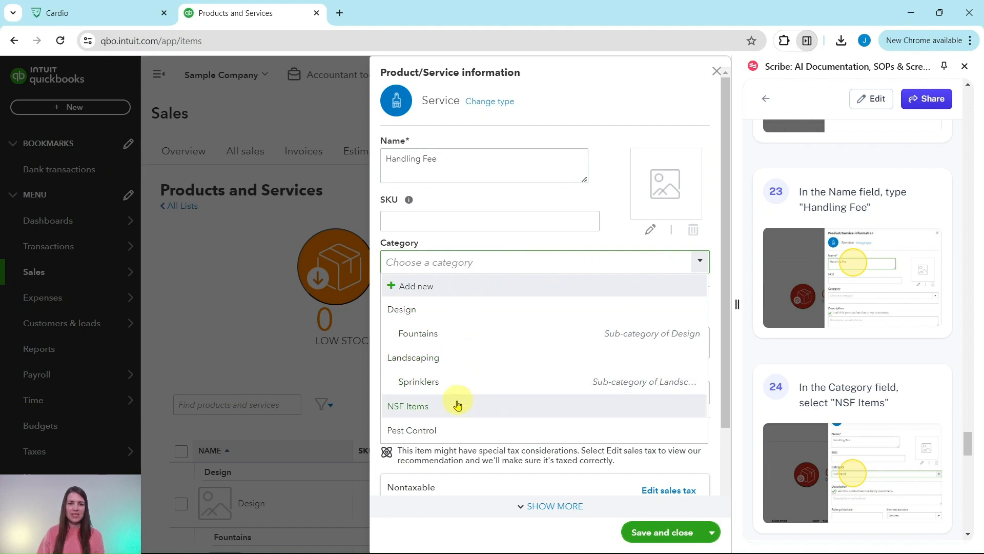
pyautogui.click(401, 413)
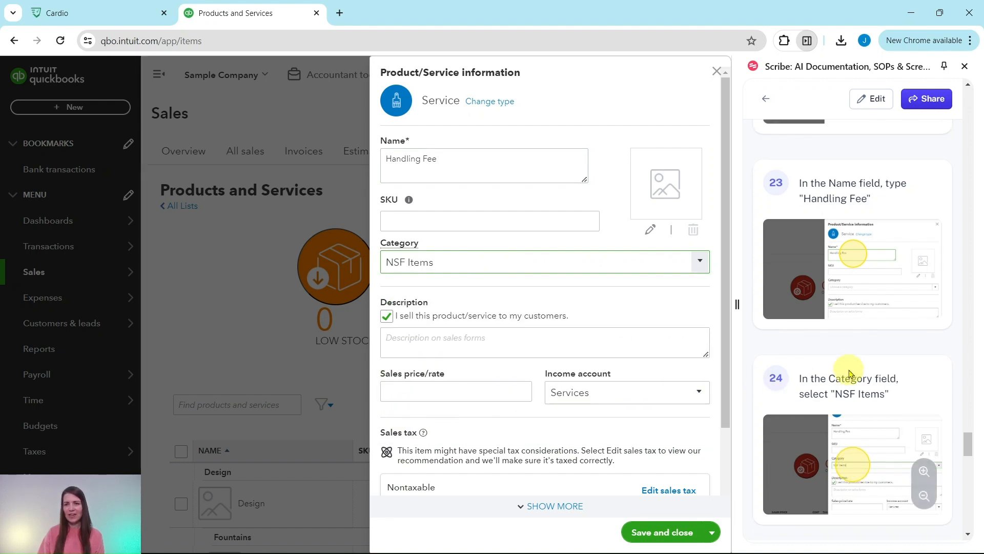
pyautogui.scroll(-6, 848, 374)
pyautogui.scroll(-2, 853, 373)
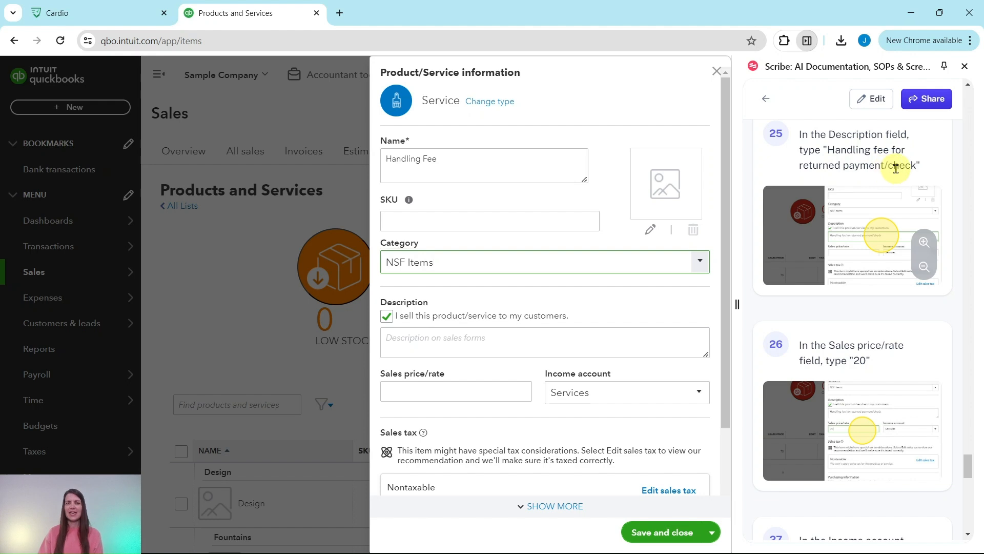
pyautogui.click(398, 340)
pyautogui.click(398, 339)
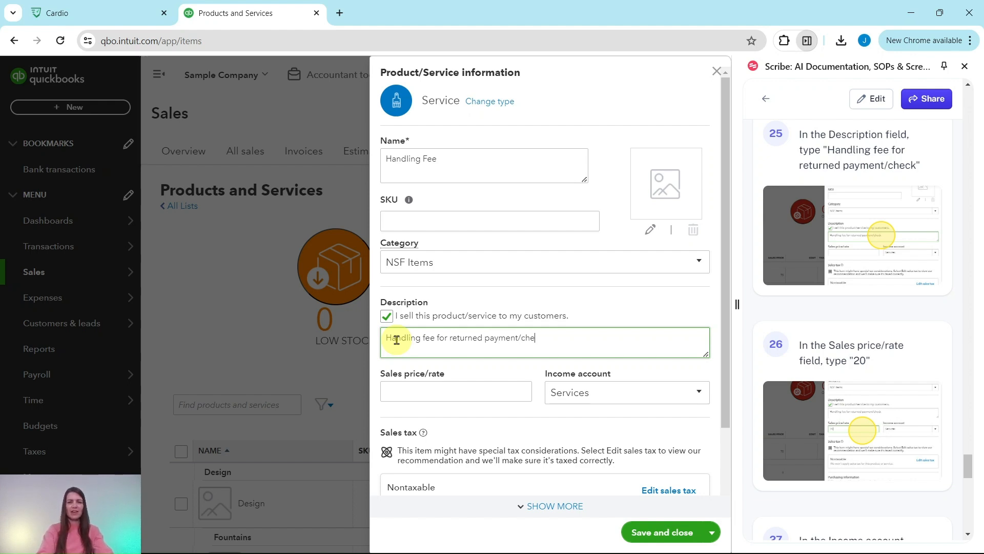
pyautogui.write('ck')
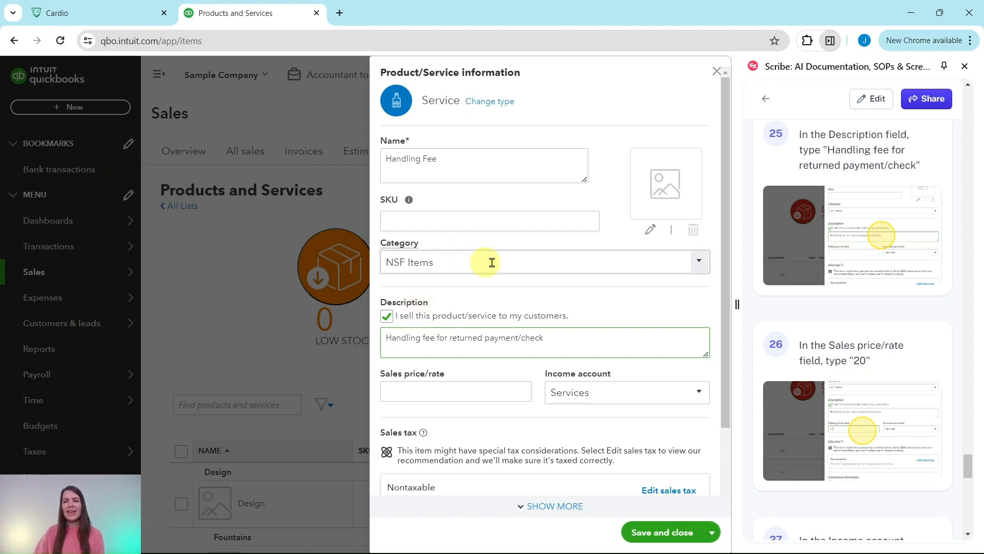
pyautogui.scroll(-3, 916, 327)
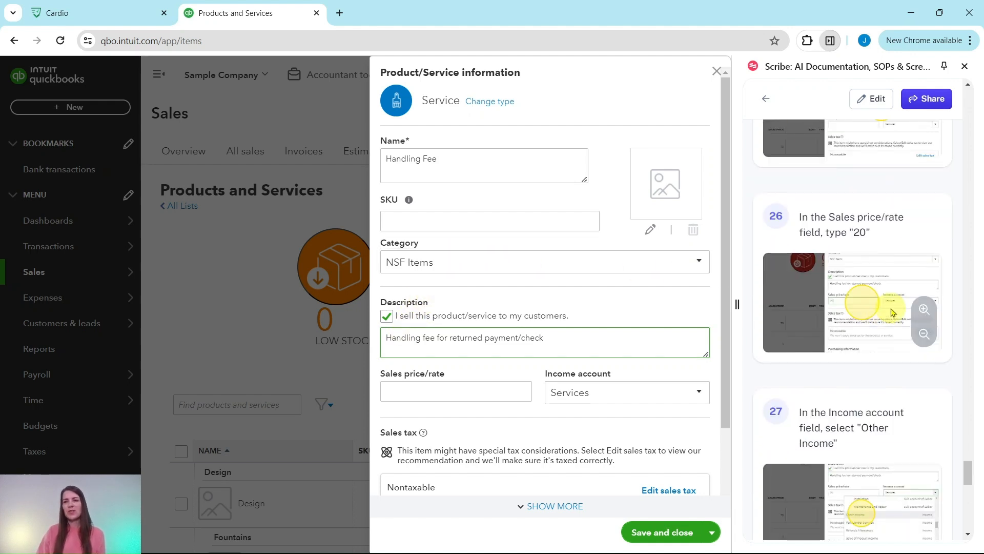
# Step: Set the Handling Fee sales price to 20 and its income account to Other Income
pyautogui.click(458, 387)
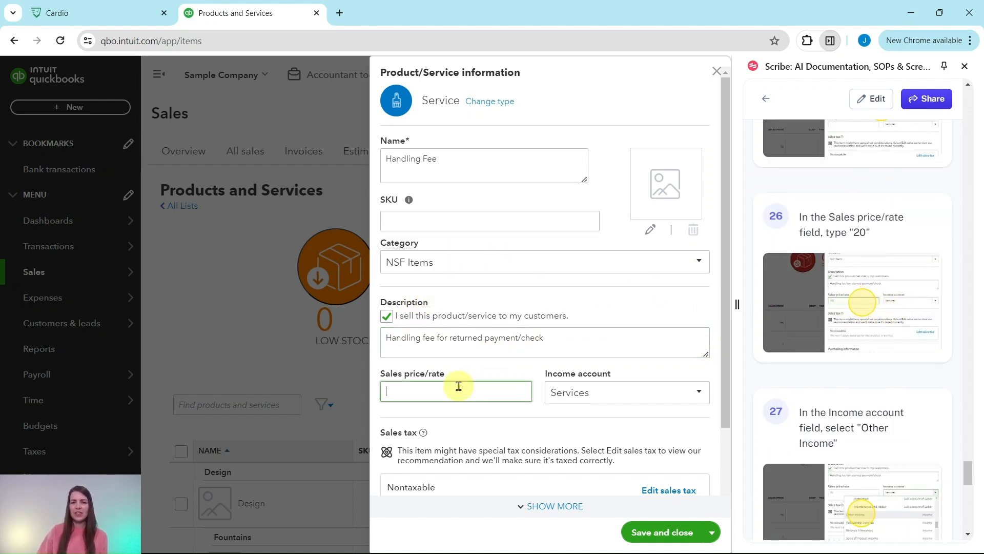
pyautogui.write('20')
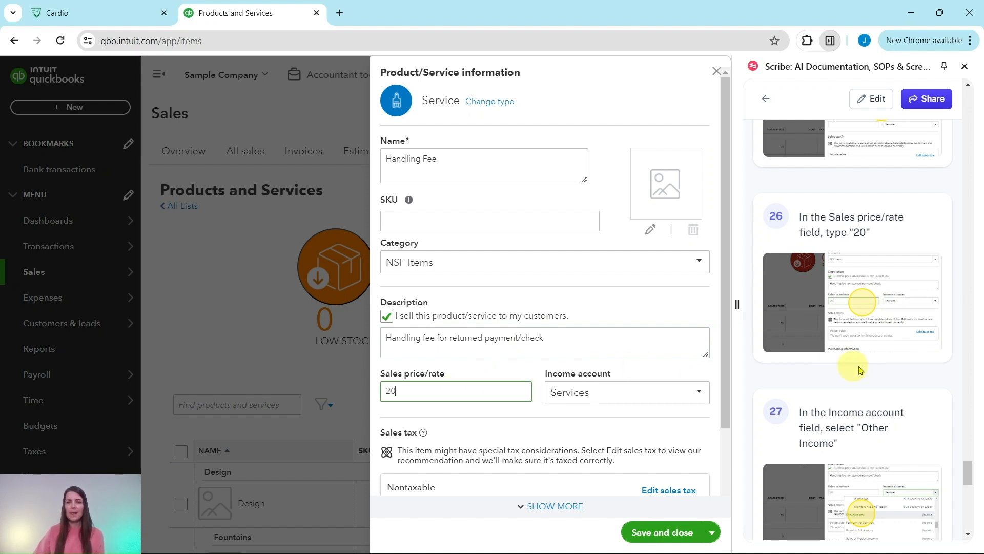
pyautogui.scroll(-4, 907, 326)
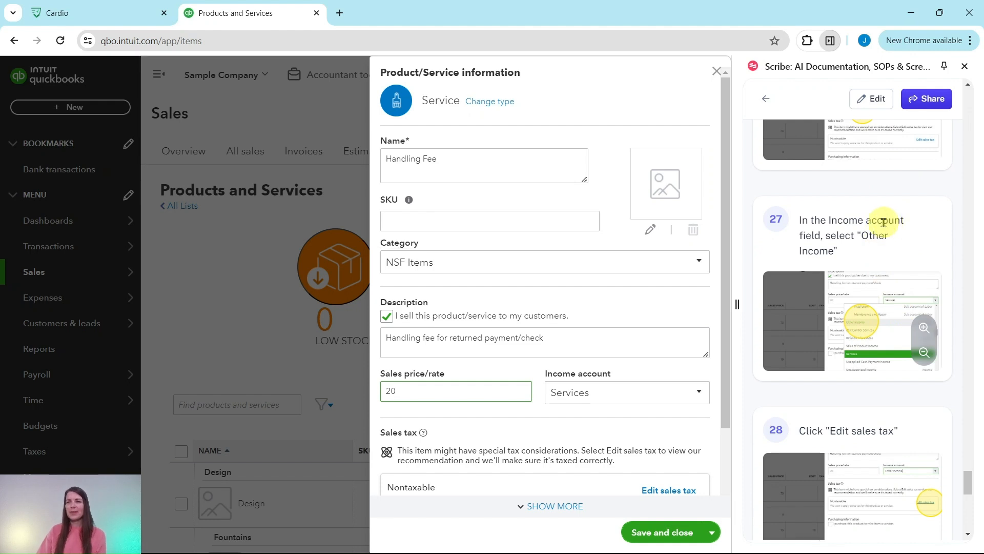
pyautogui.click(614, 393)
pyautogui.click(704, 396)
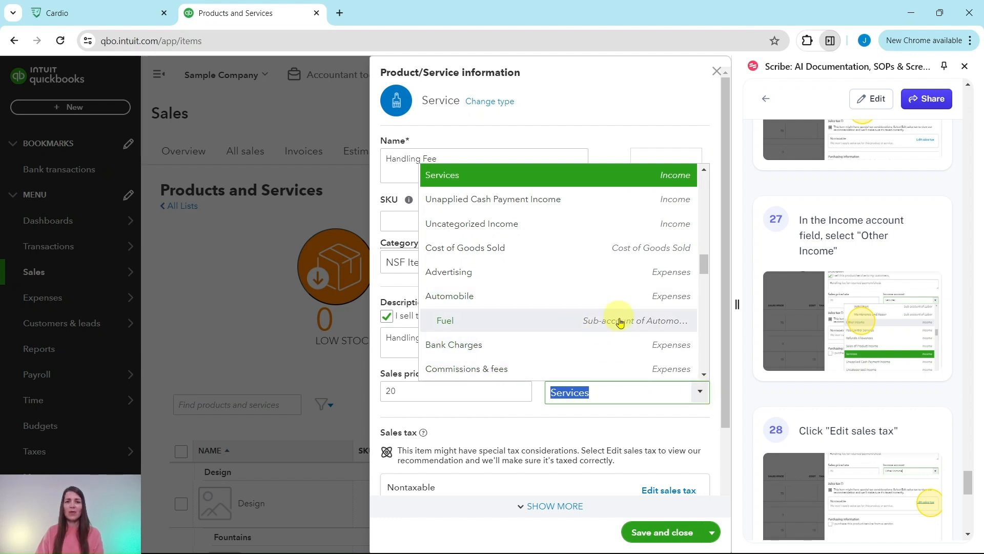
pyautogui.write('other')
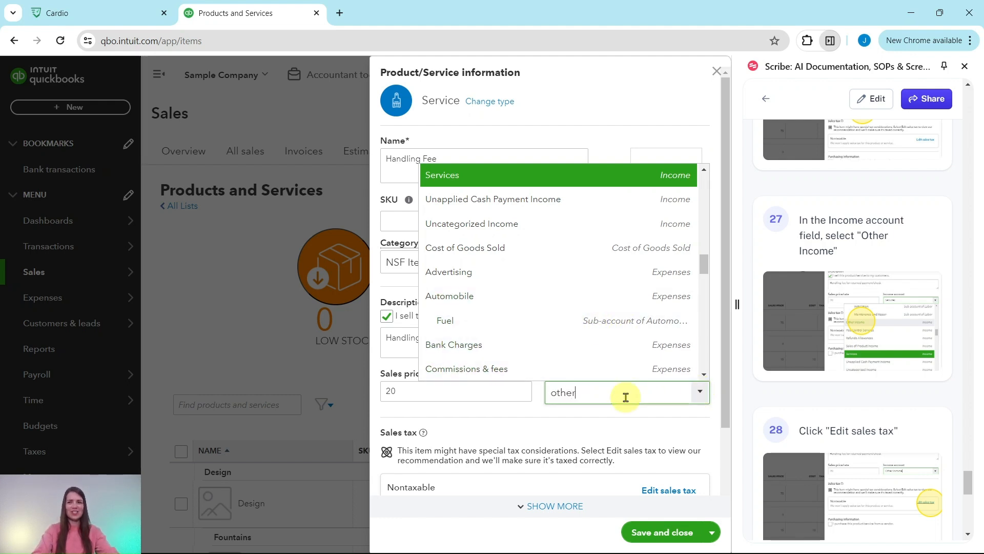
pyautogui.write(' i')
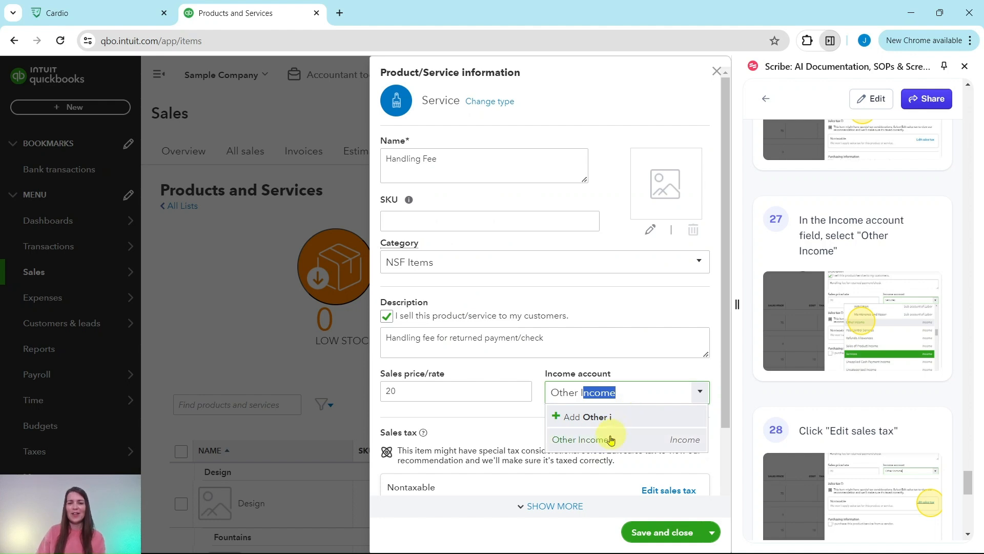
pyautogui.click(603, 446)
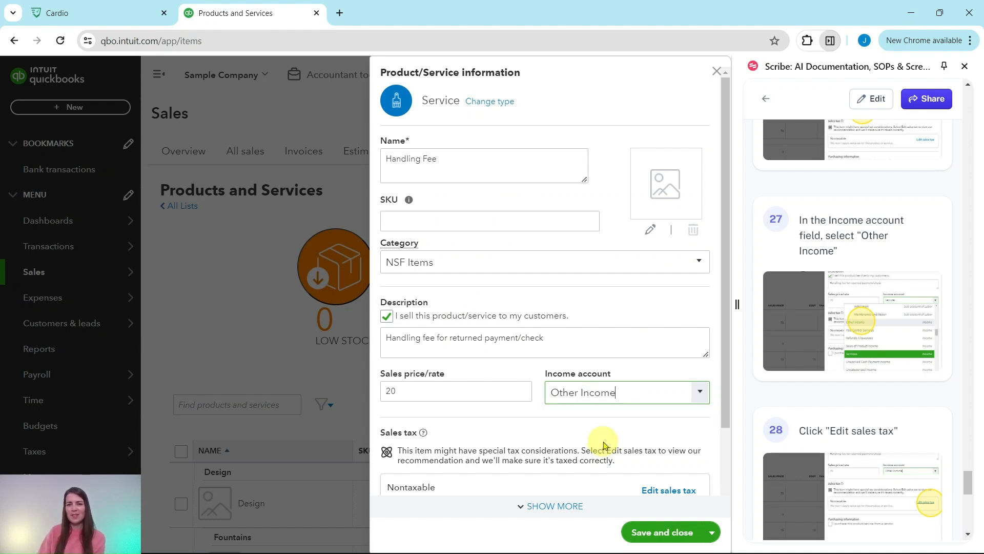
pyautogui.scroll(-2, 615, 428)
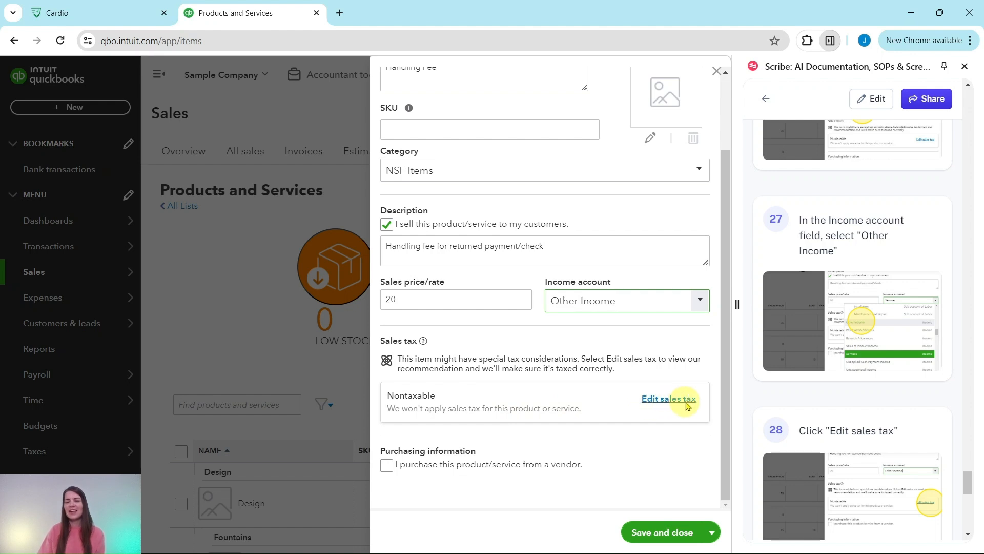
pyautogui.scroll(-10, 866, 391)
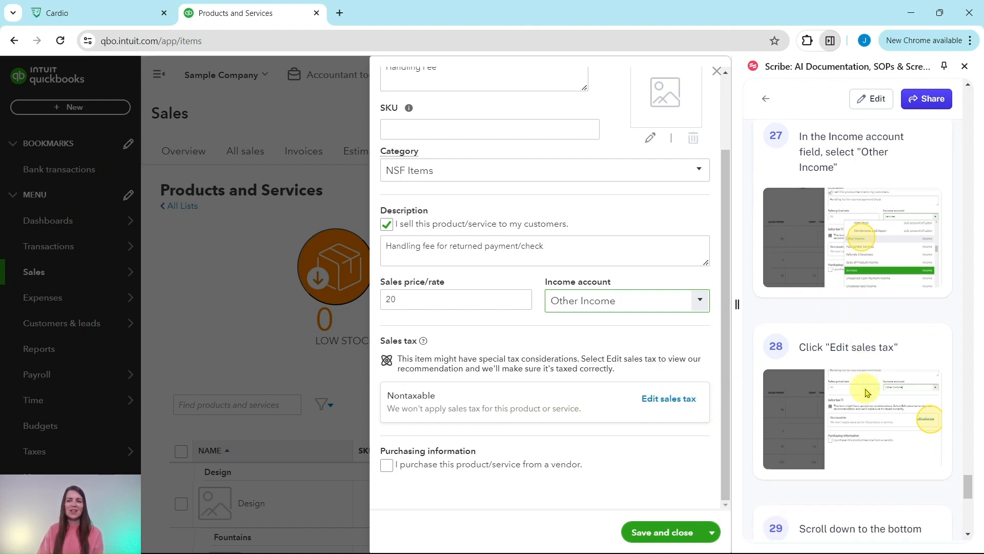
pyautogui.scroll(-6, 866, 393)
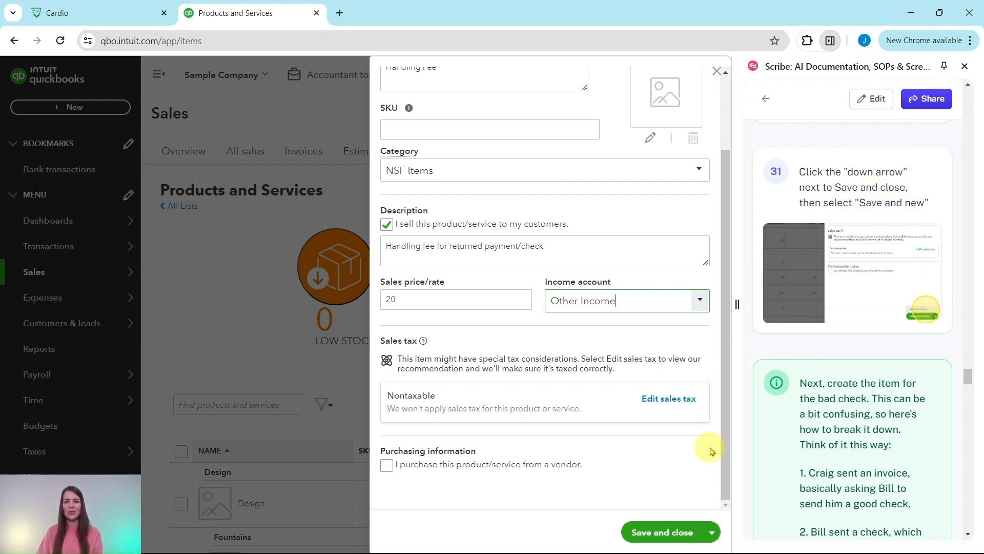
pyautogui.click(712, 532)
# Step: Save the Handling Fee item with Save and new, then name the blank service Returned Payment/Check
pyautogui.click(669, 510)
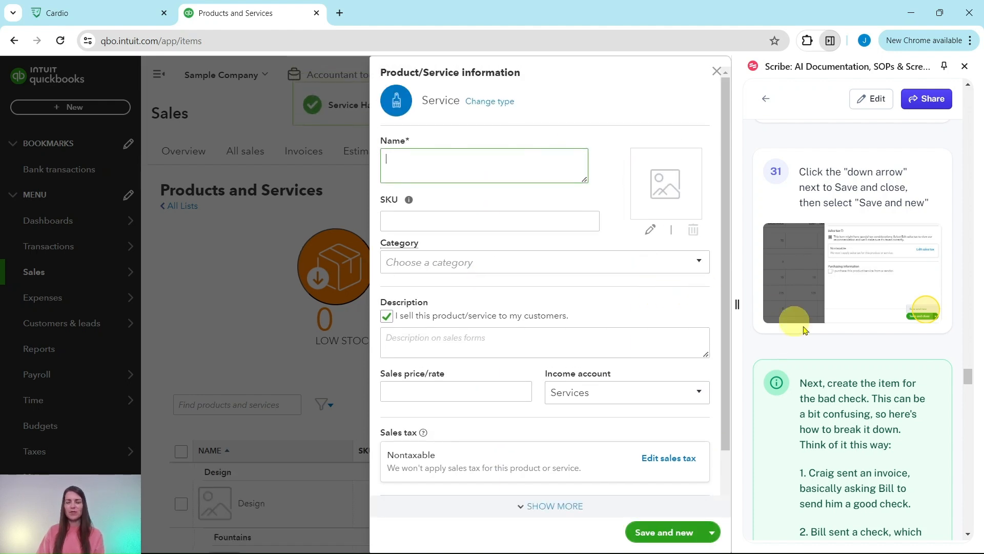
pyautogui.scroll(-4, 787, 321)
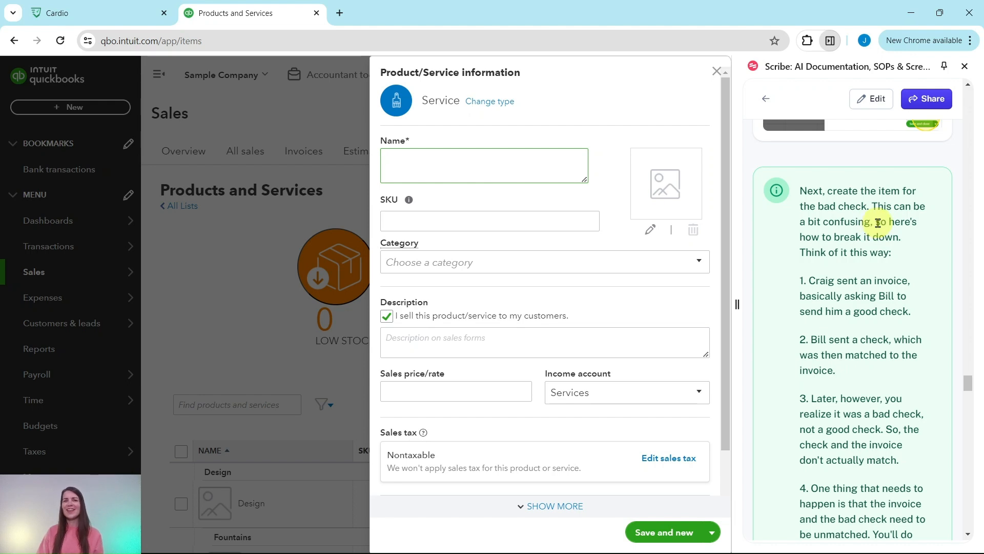
pyautogui.scroll(-3, 879, 223)
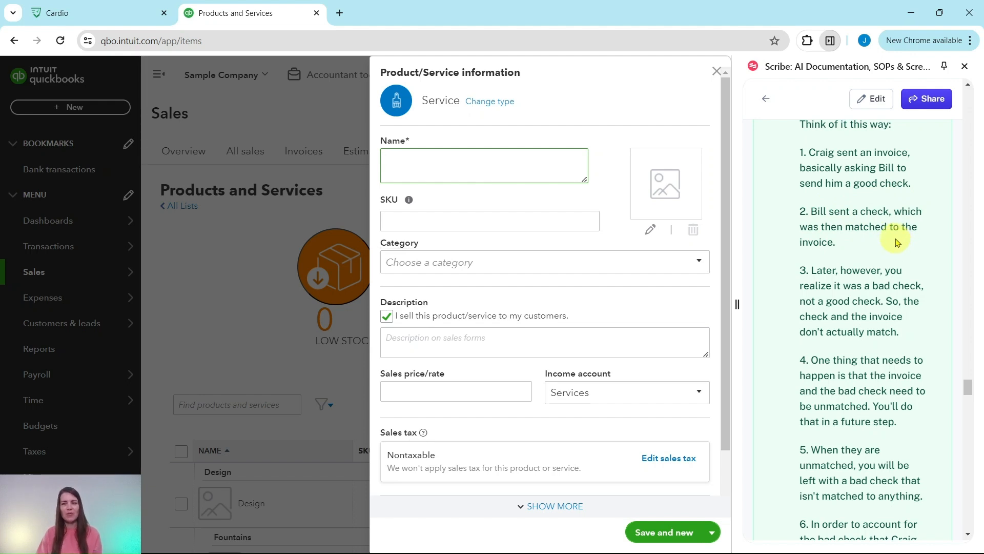
pyautogui.scroll(-1, 898, 243)
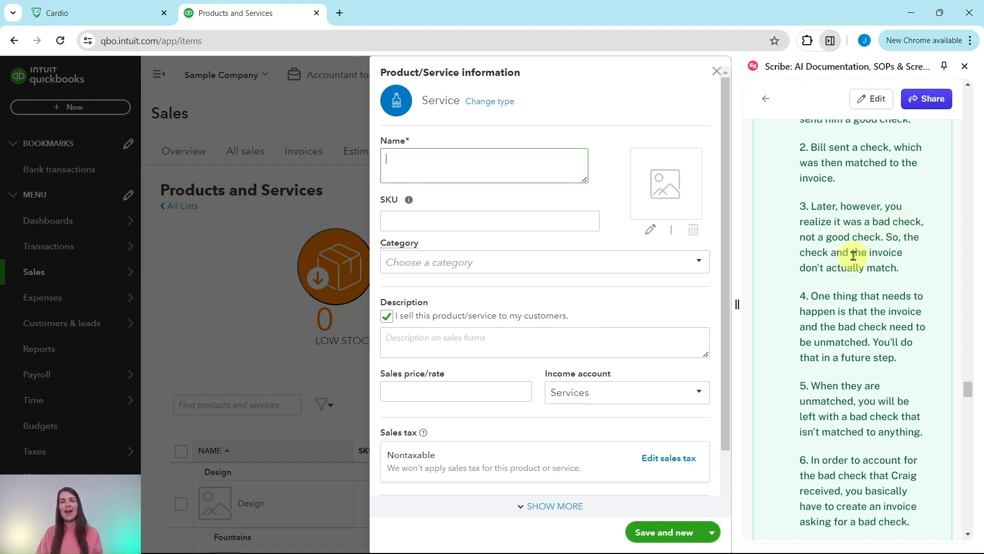
pyautogui.scroll(-3, 857, 252)
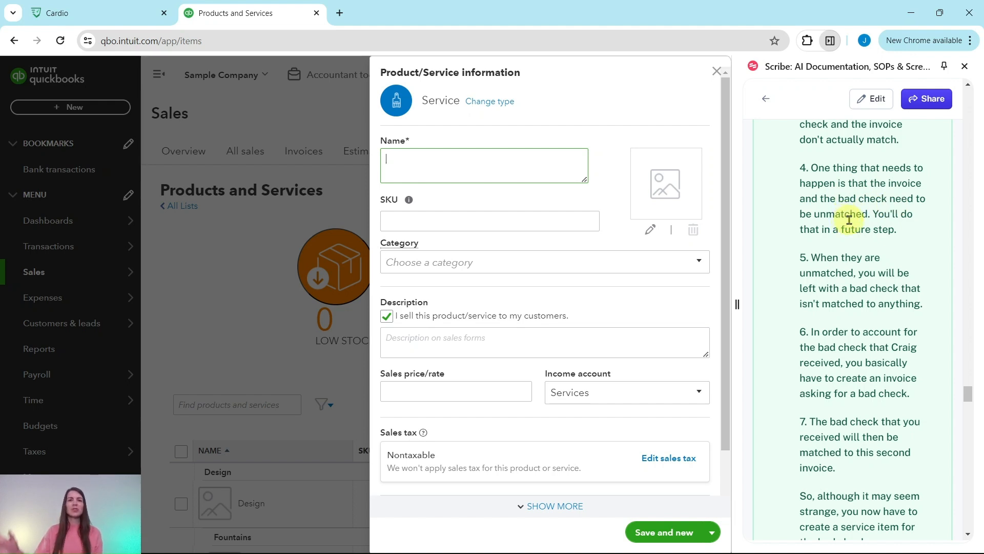
pyautogui.scroll(-3, 850, 219)
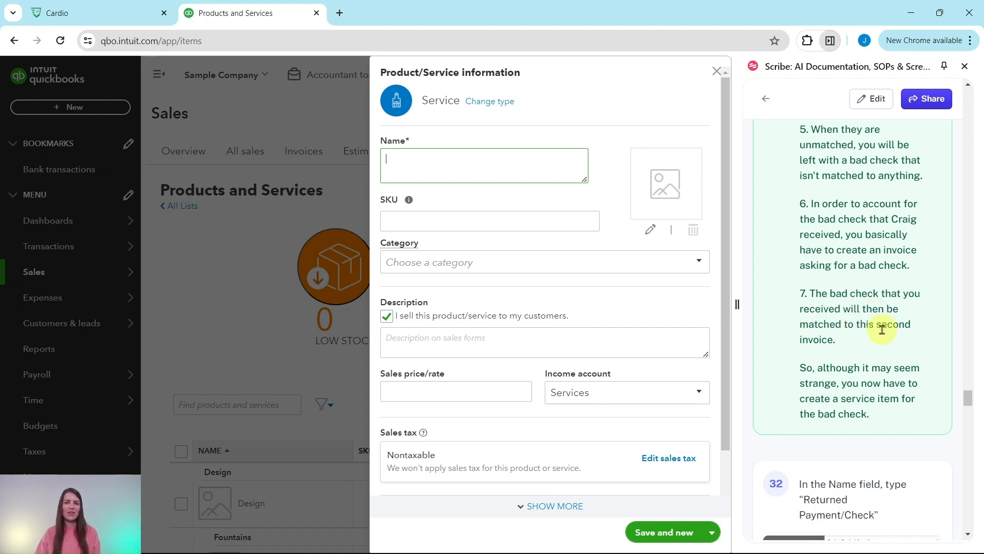
pyautogui.scroll(-1, 822, 325)
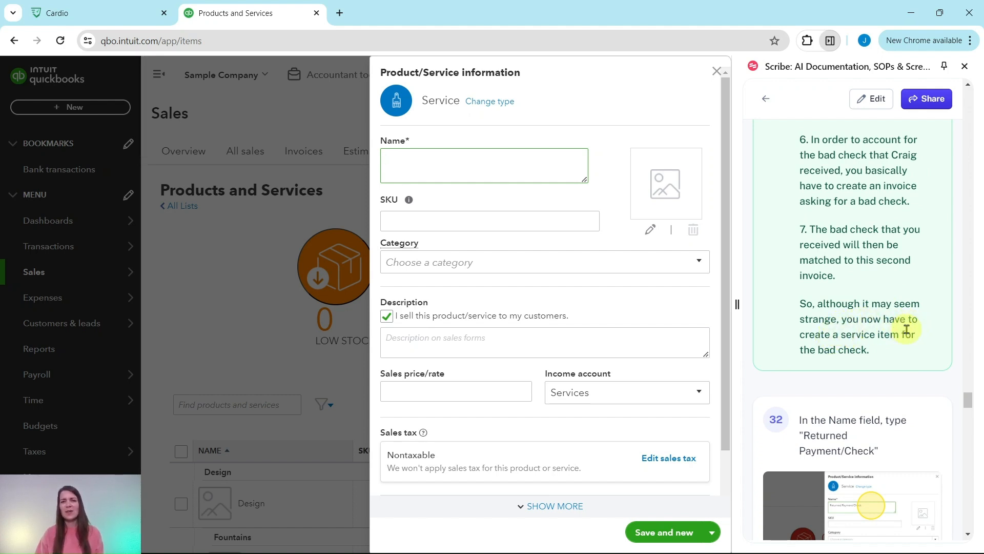
pyautogui.scroll(-4, 905, 330)
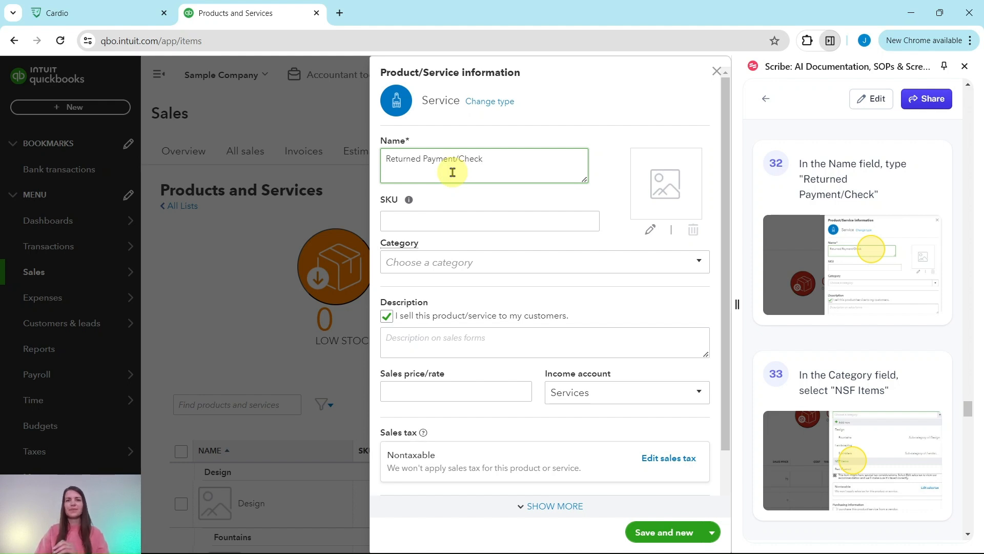
# Step: Put Returned Payment/Check in the NSF Items category with the description 'Returned Check#'
pyautogui.click(701, 269)
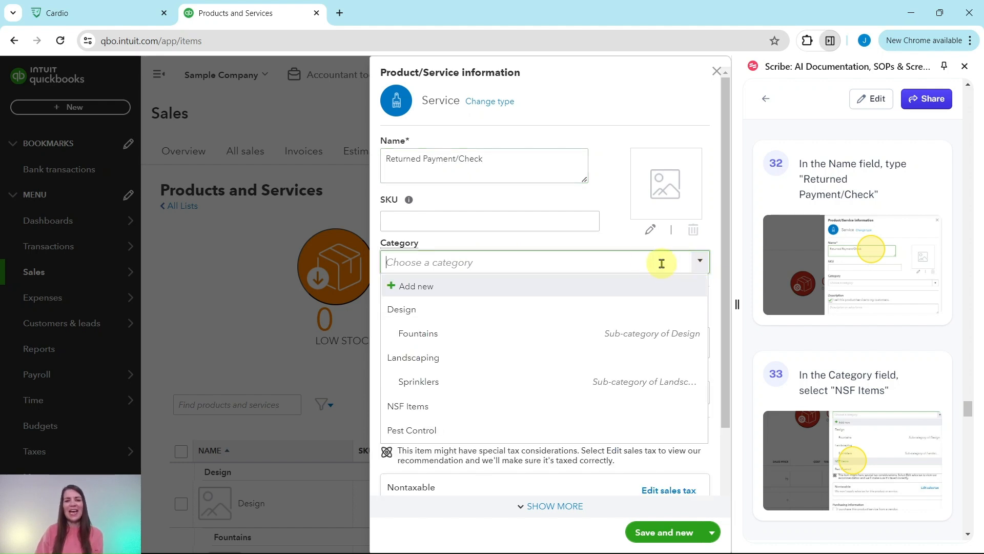
pyautogui.click(409, 409)
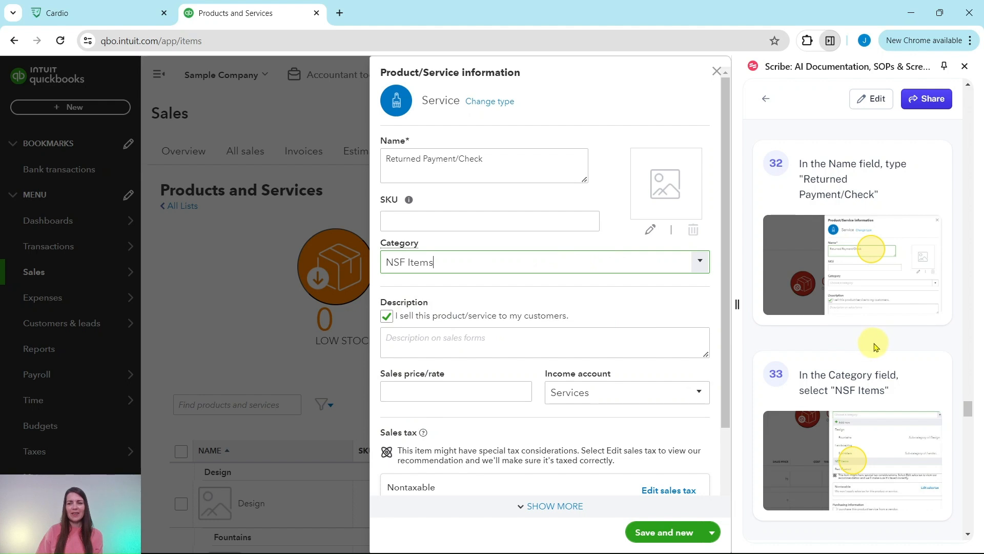
pyautogui.scroll(-3, 874, 344)
pyautogui.scroll(-5, 873, 345)
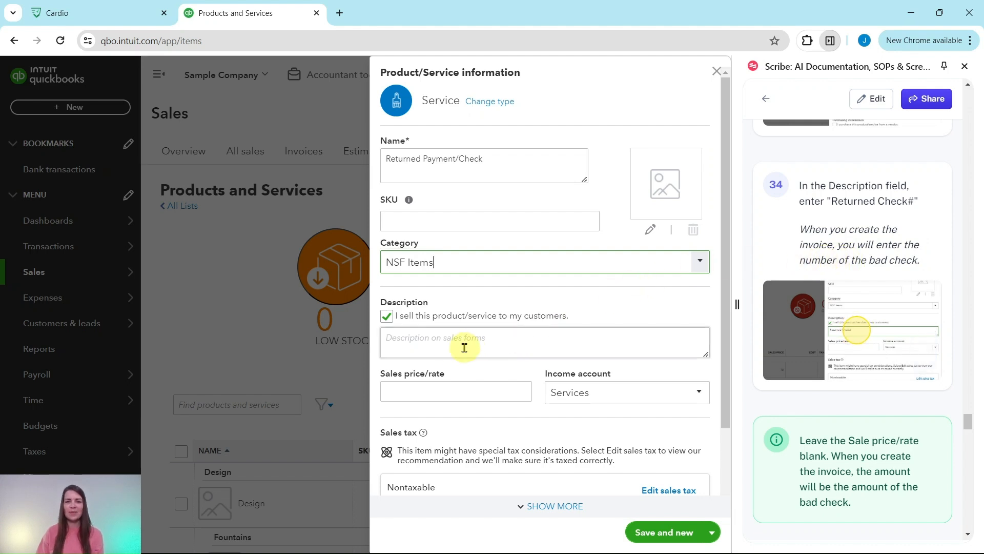
pyautogui.click(399, 342)
pyautogui.write('Returned Check#')
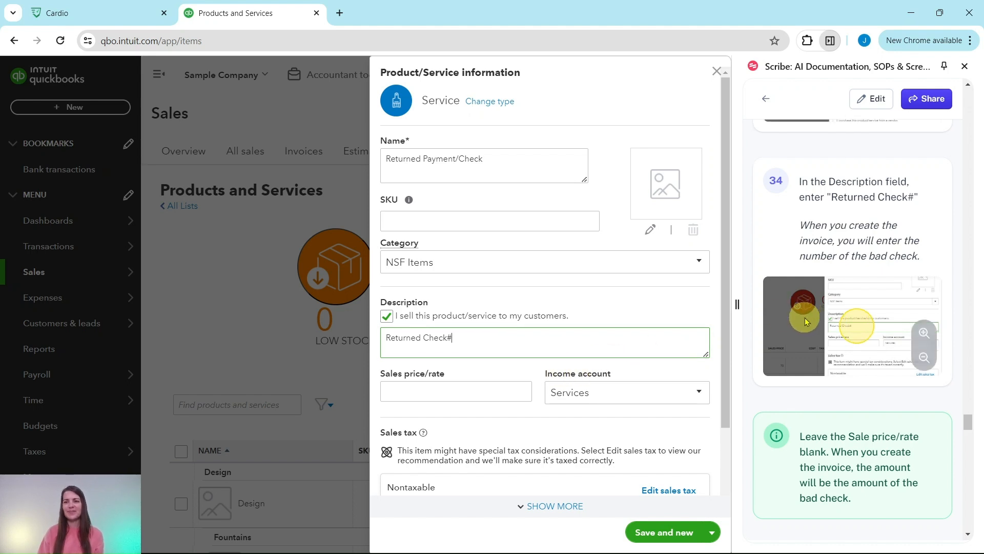
pyautogui.scroll(-4, 810, 323)
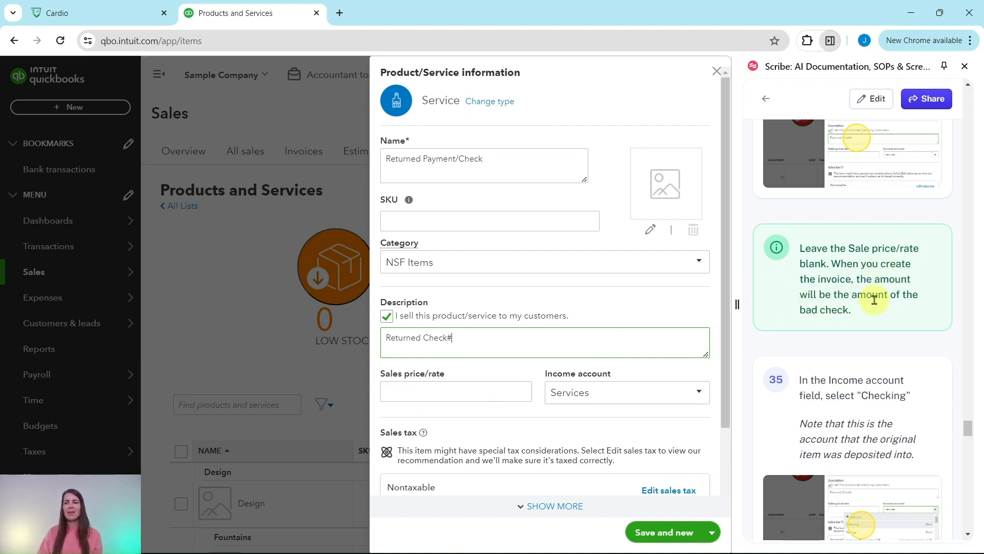
pyautogui.scroll(-3, 881, 300)
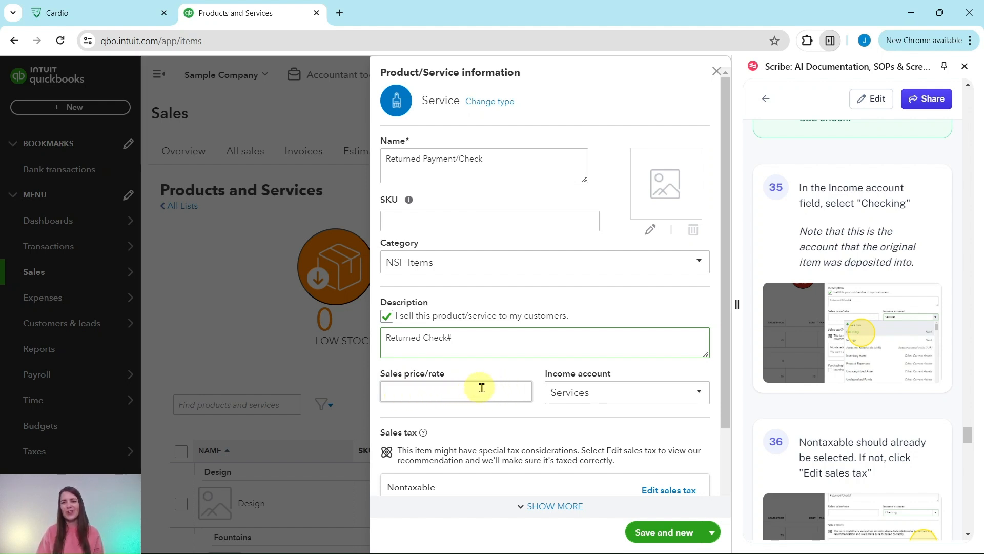
# Step: Set the Returned Payment/Check income account to Checking and save and close the item
pyautogui.scroll(-3, 890, 240)
pyautogui.scroll(3, 889, 239)
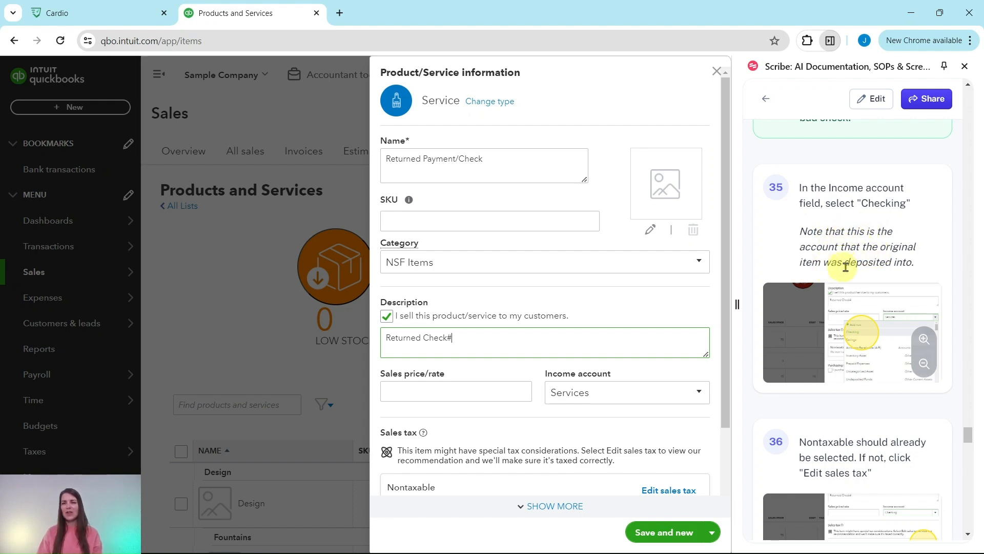
pyautogui.click(699, 391)
pyautogui.scroll(10, 559, 308)
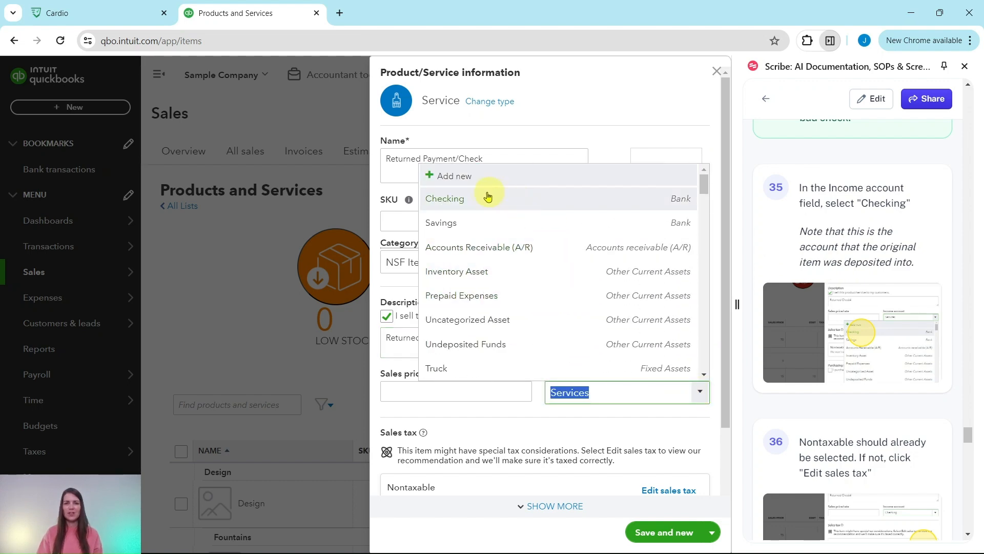
pyautogui.click(447, 204)
pyautogui.scroll(-2, 574, 261)
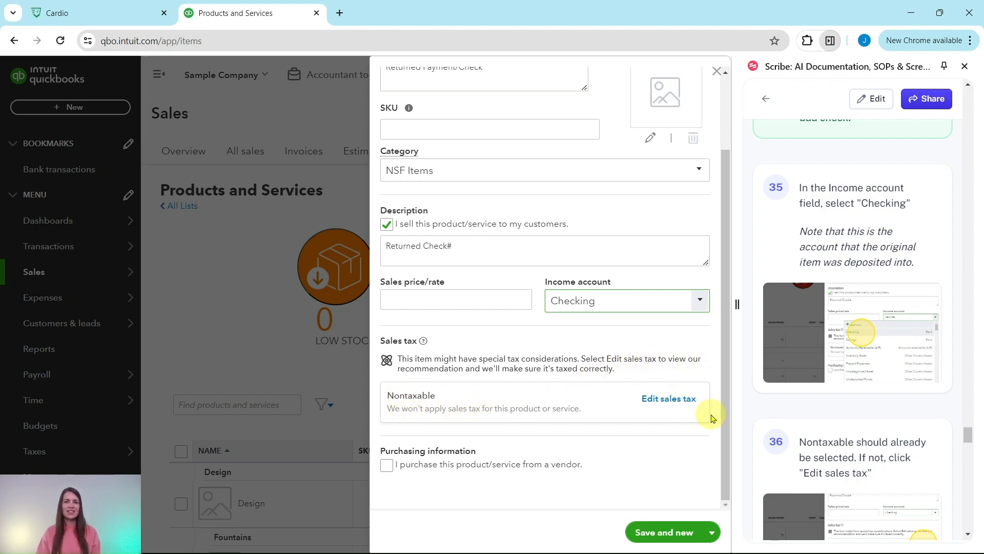
pyautogui.scroll(-6, 822, 423)
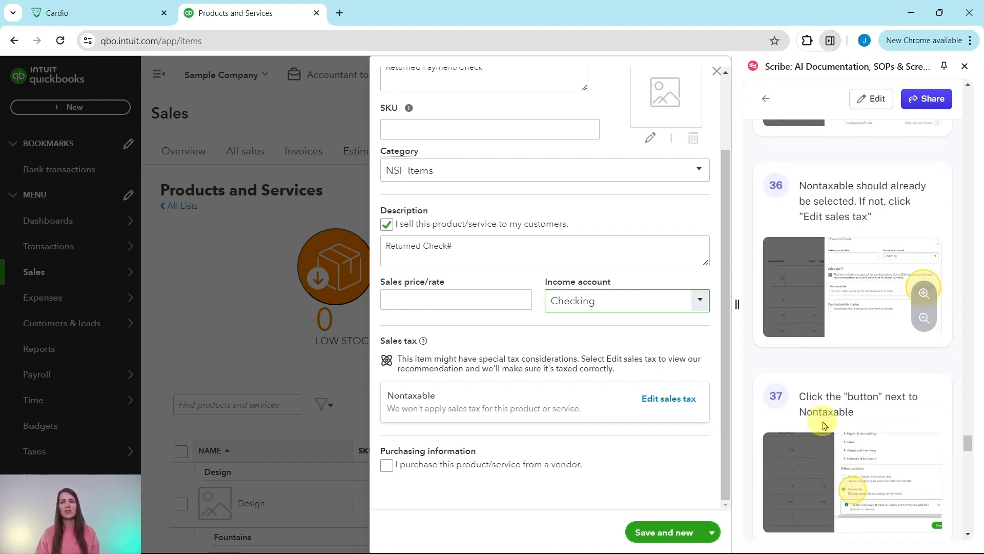
pyautogui.scroll(-10, 820, 419)
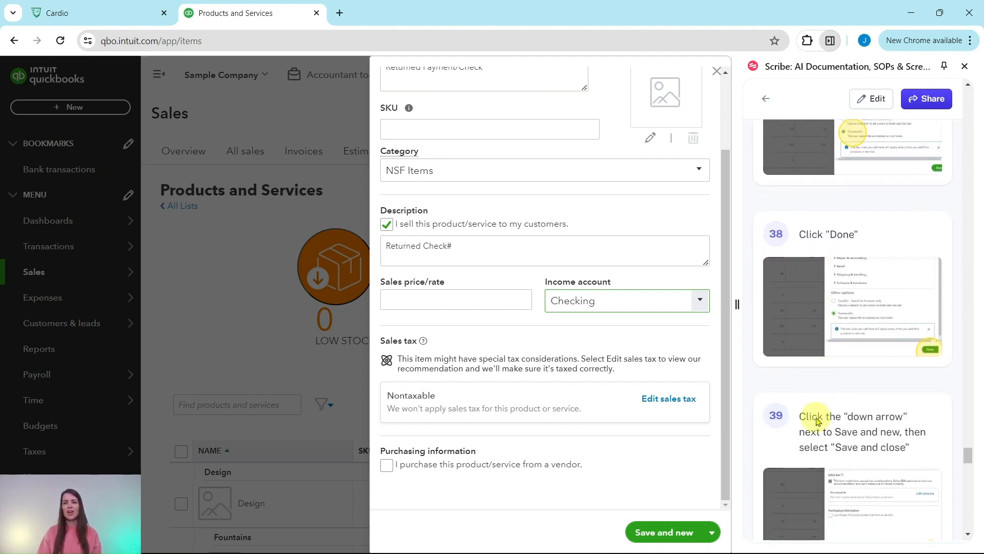
pyautogui.scroll(-1, 817, 421)
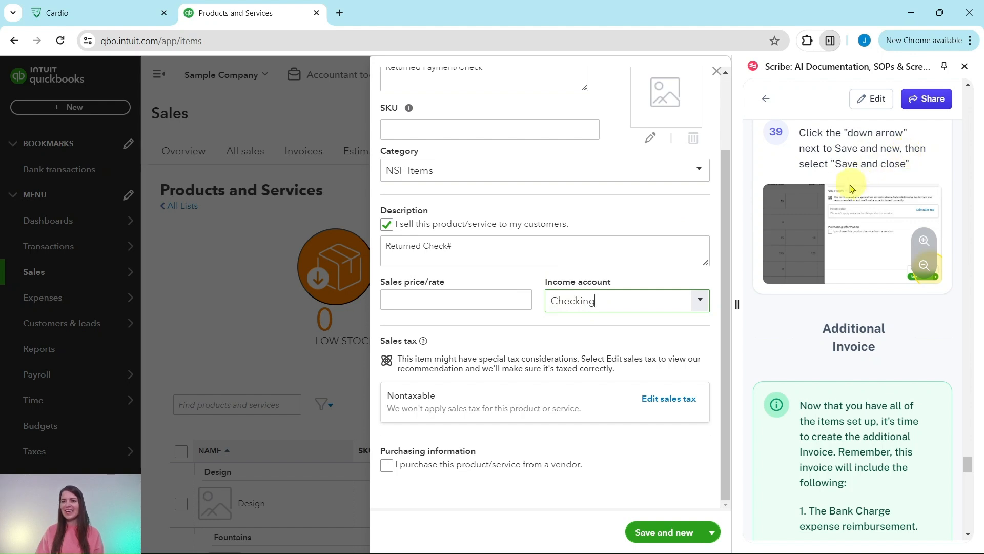
pyautogui.click(712, 532)
pyautogui.click(663, 509)
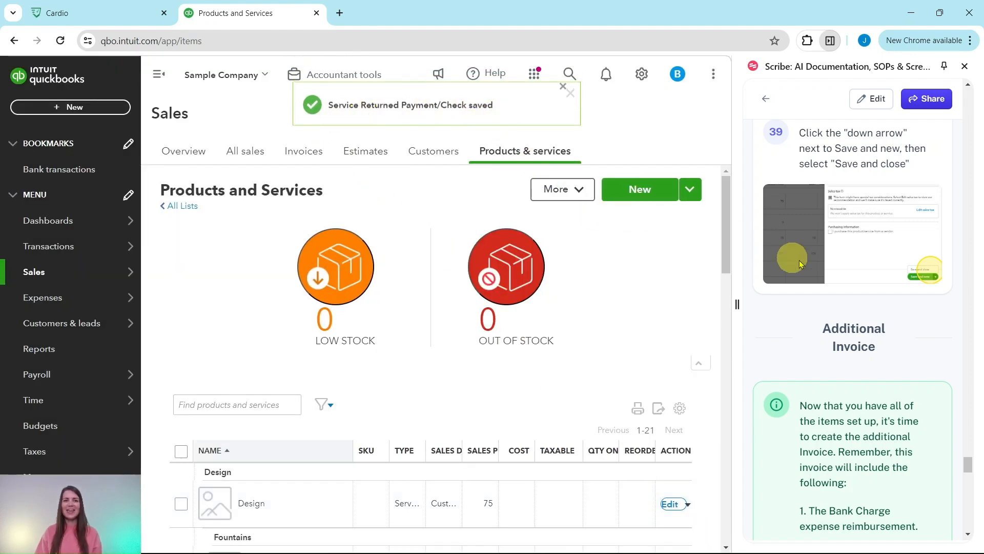
pyautogui.scroll(-2, 884, 295)
pyautogui.scroll(-3, 884, 295)
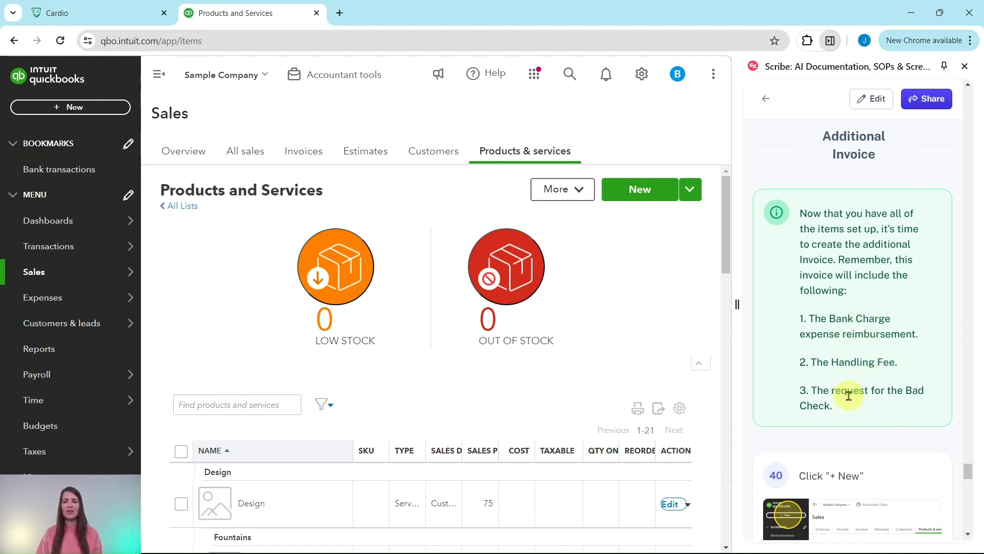
pyautogui.scroll(-6, 866, 384)
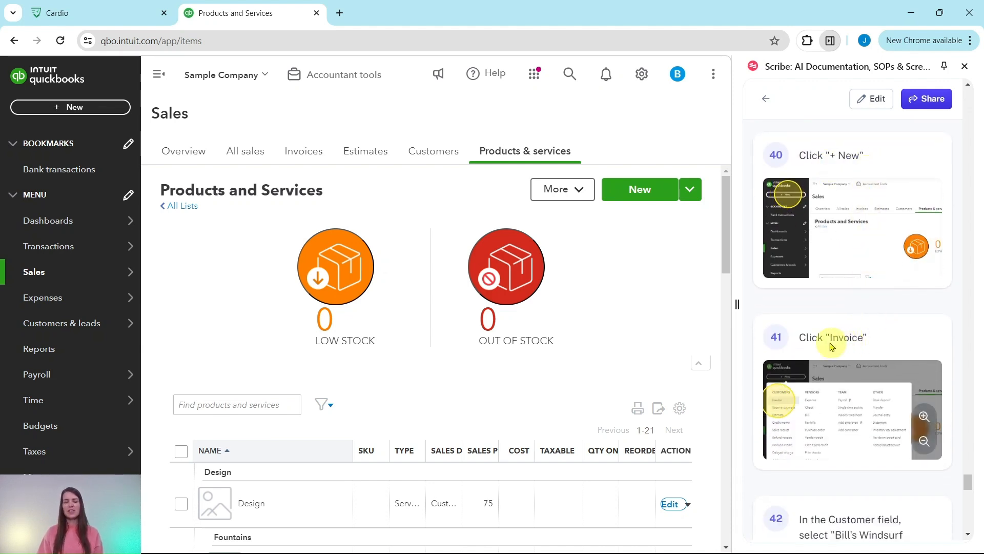
# Step: Create an invoice for Bill's Windsurf Shop and add the $25 billable returned-check fee as line 1
pyautogui.click(63, 110)
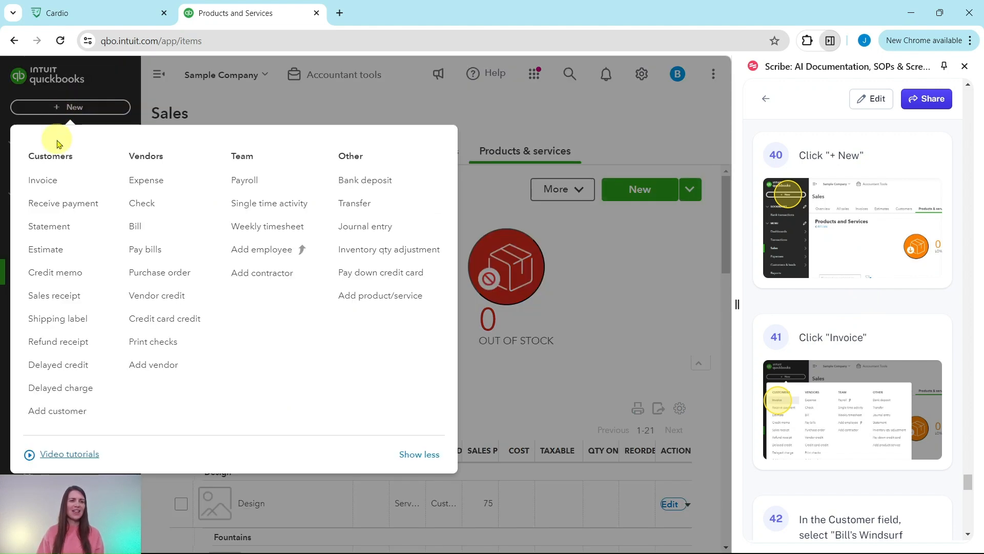
pyautogui.click(43, 183)
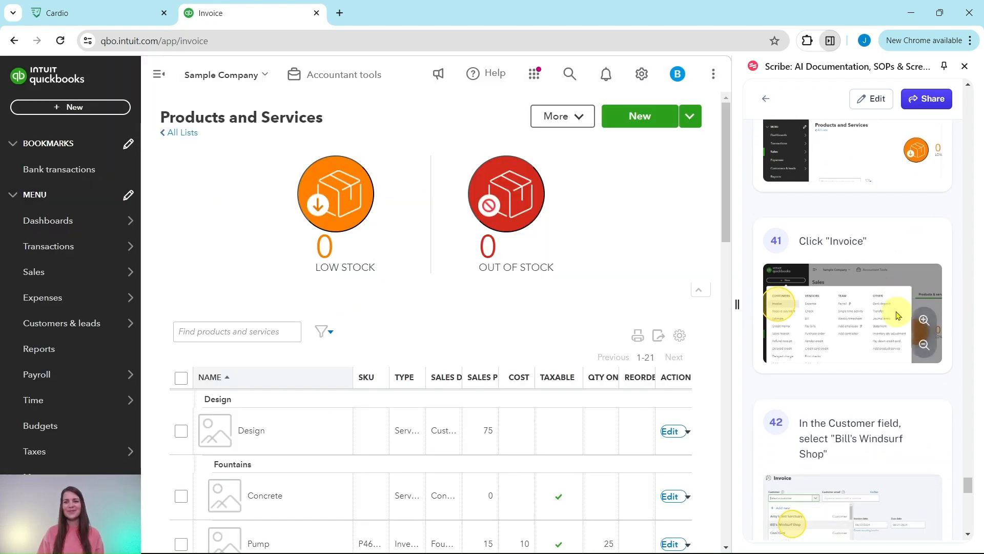
pyautogui.scroll(-1, 891, 315)
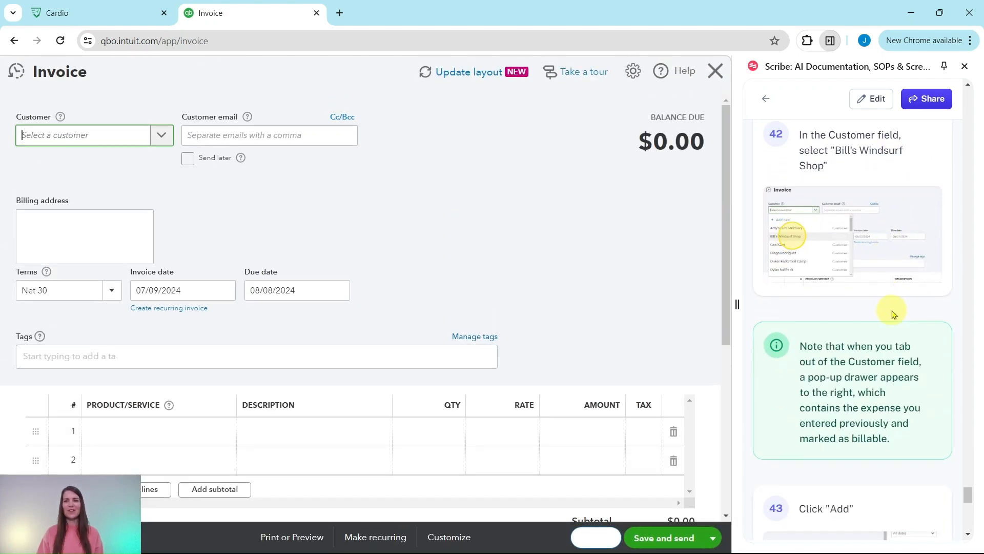
pyautogui.click(162, 139)
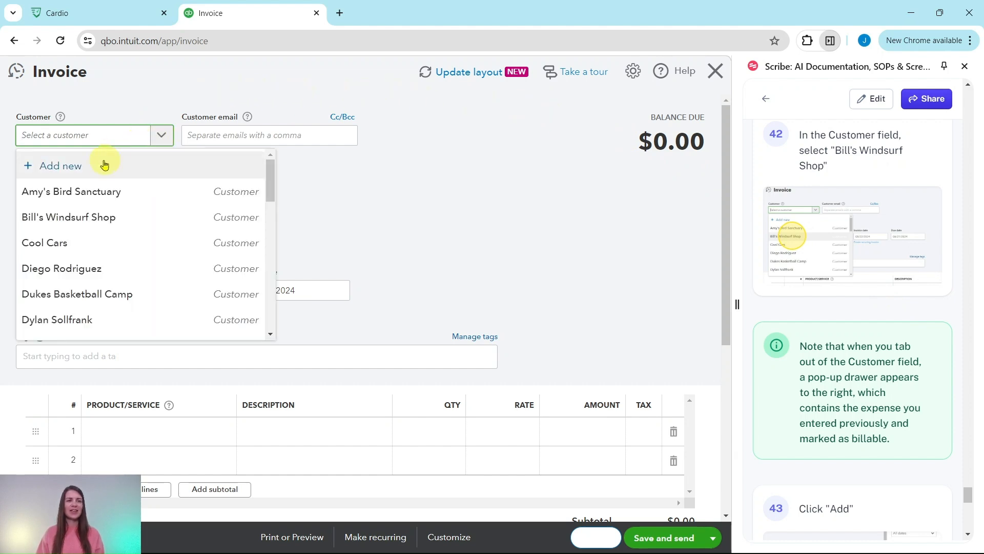
pyautogui.click(56, 222)
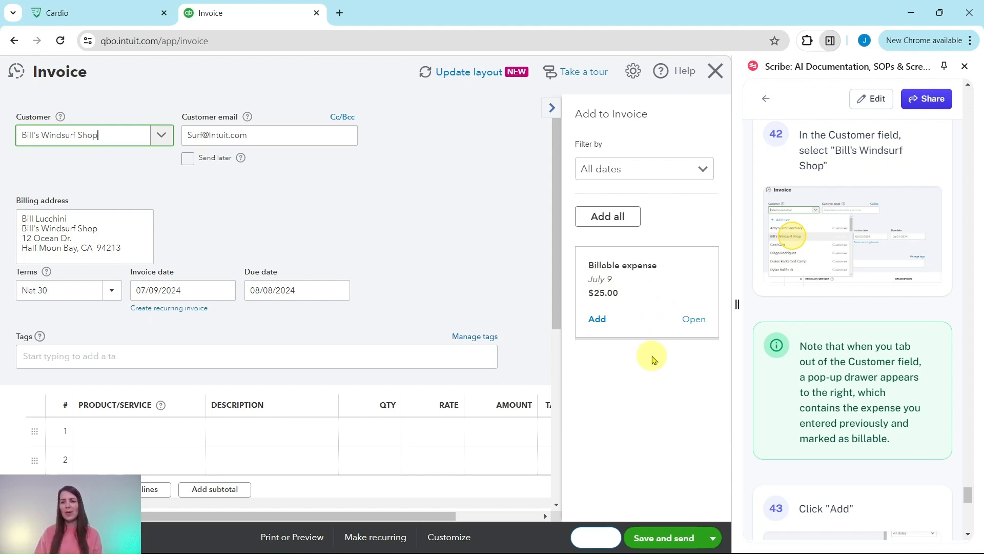
pyautogui.click(597, 320)
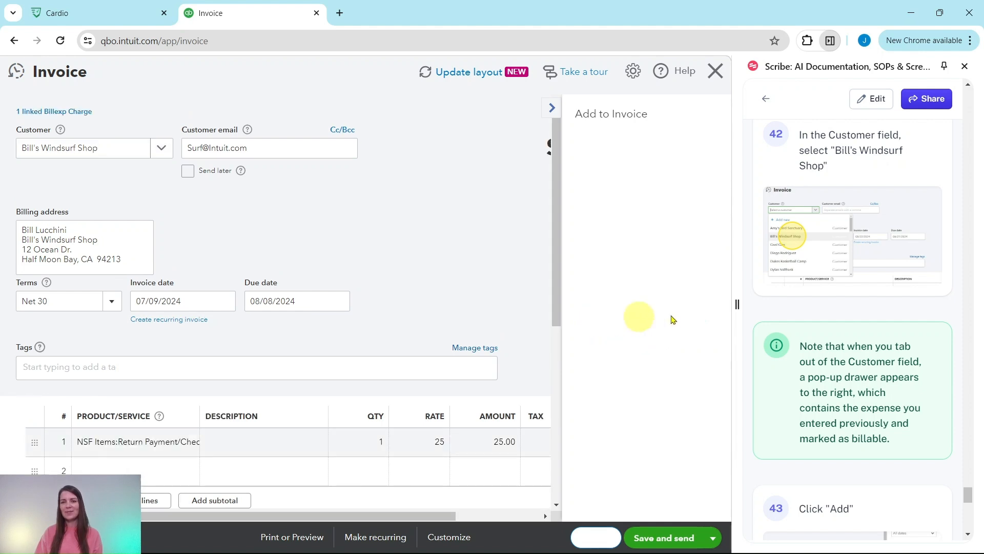
pyautogui.scroll(-6, 875, 308)
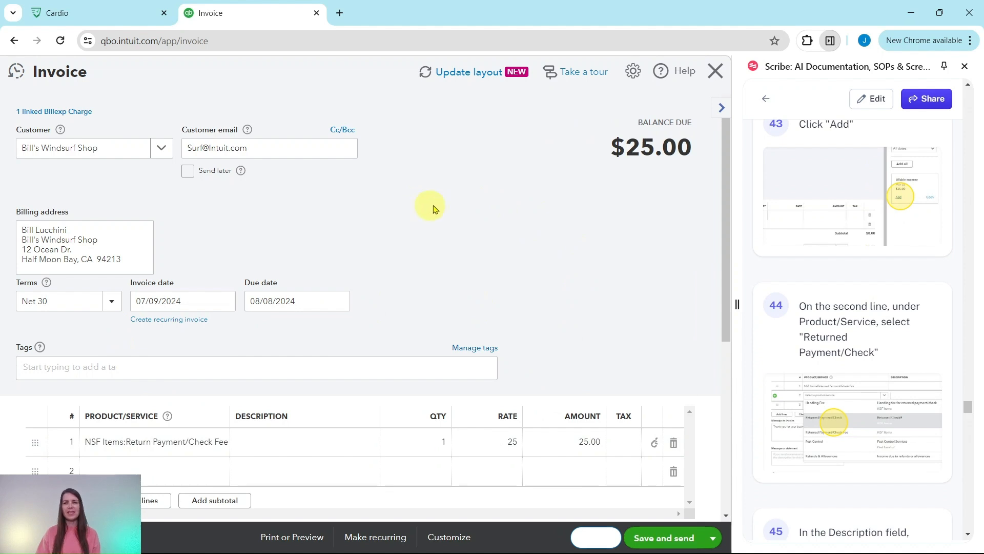
pyautogui.scroll(-4, 471, 205)
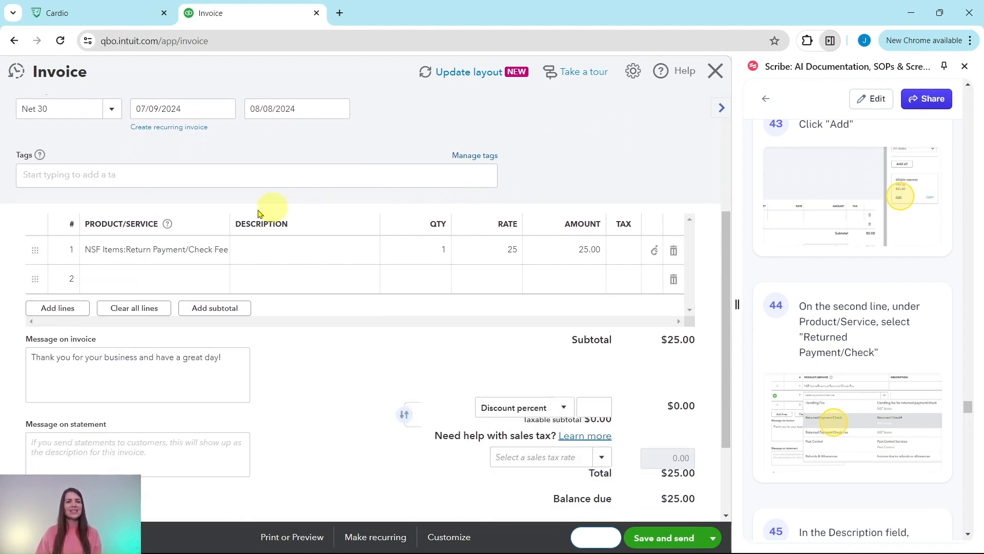
# Step: Fill line 2 with Returned Payment/Check, description 'Returned Check#1053', amount 175
pyautogui.click(110, 286)
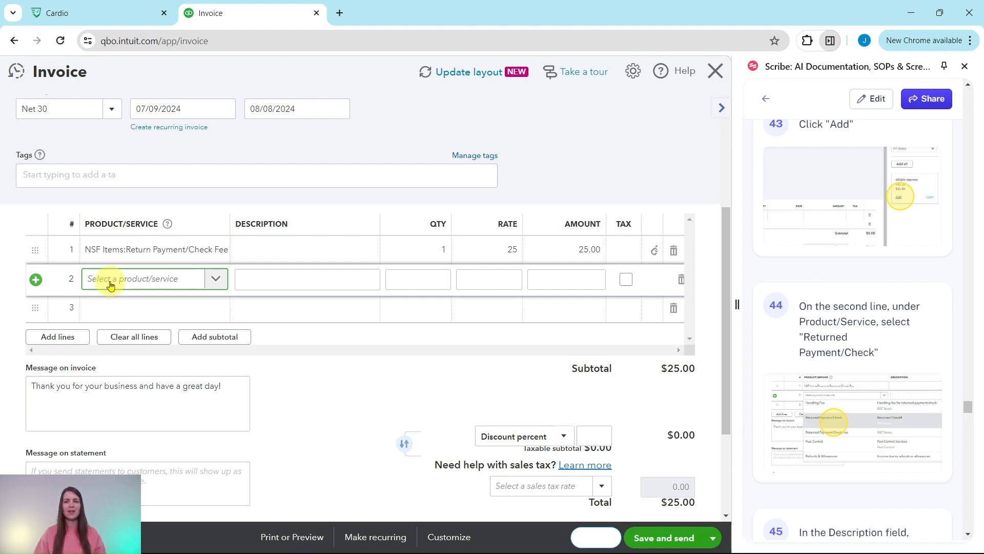
pyautogui.write('returned')
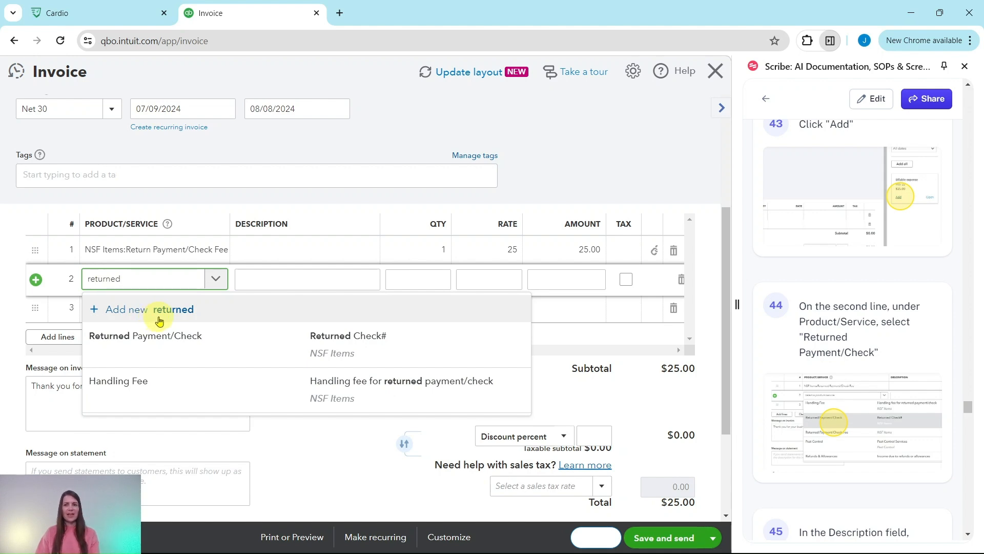
pyautogui.click(171, 345)
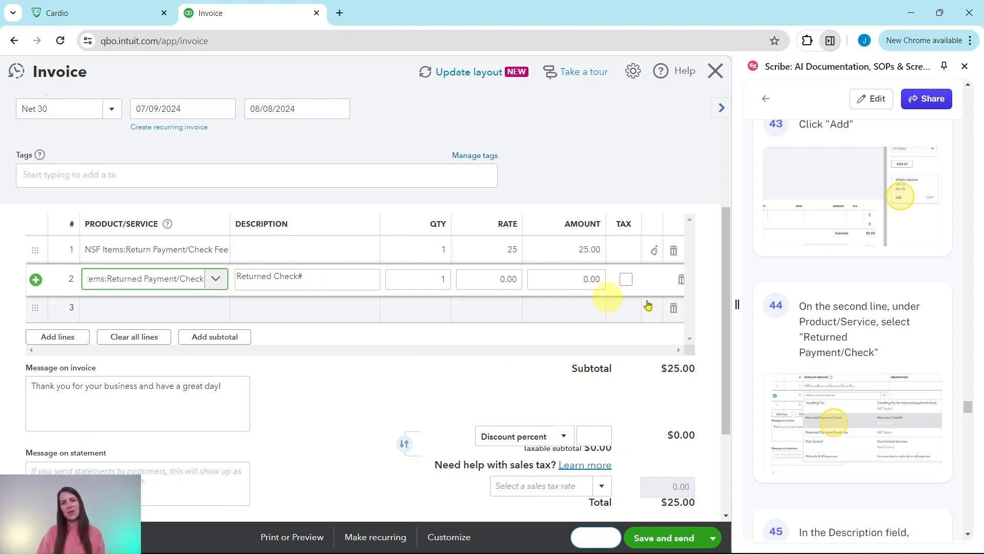
pyautogui.scroll(-6, 948, 358)
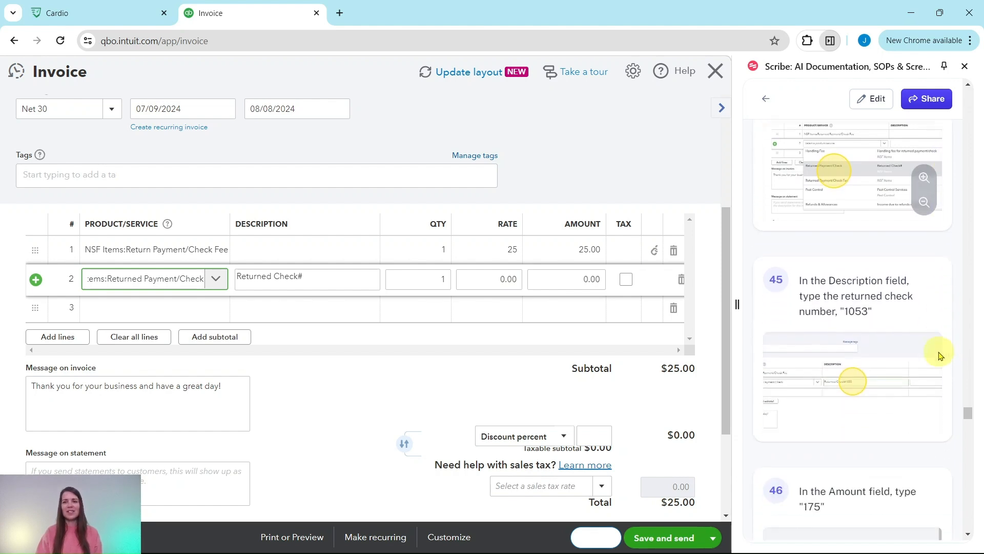
pyautogui.scroll(-2, 861, 346)
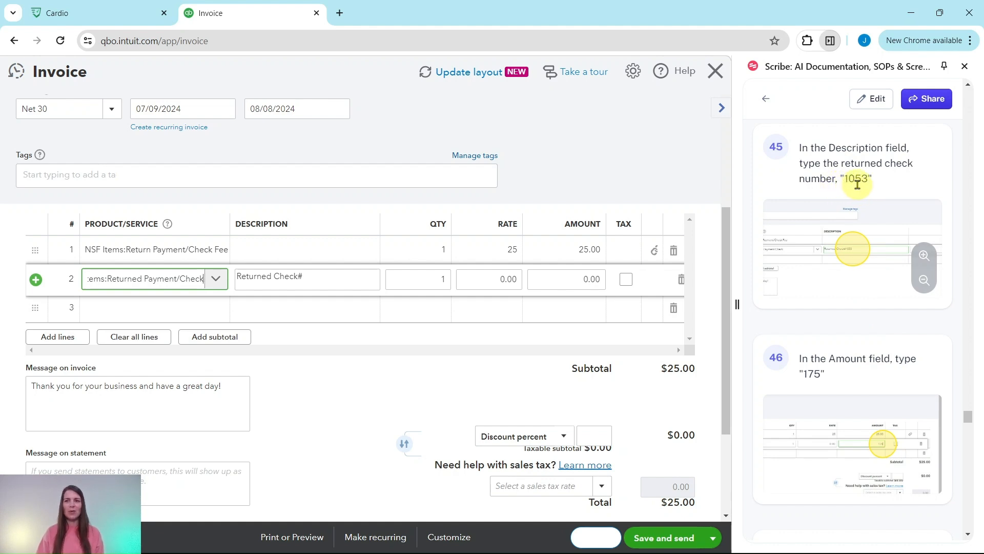
pyautogui.tripleClick(327, 279)
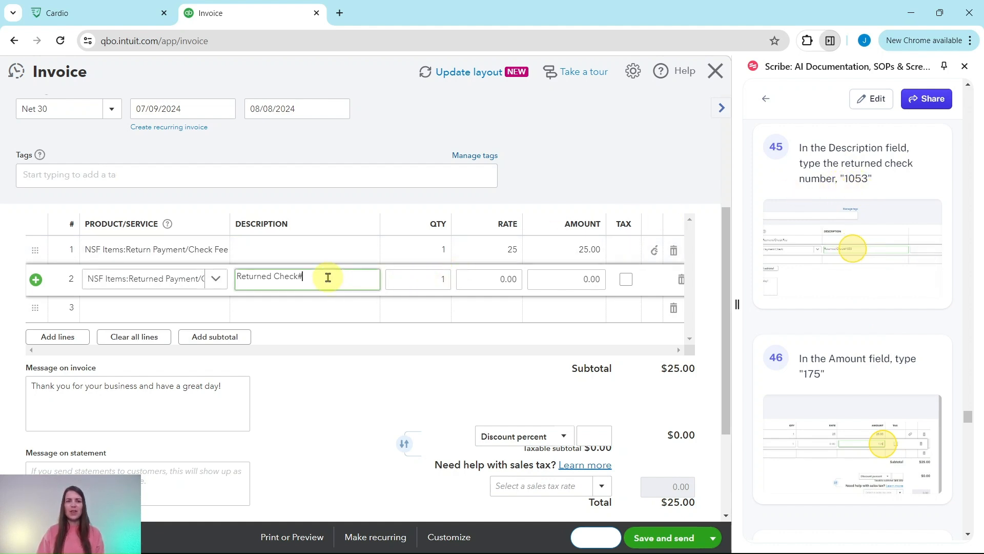
pyautogui.click(332, 276)
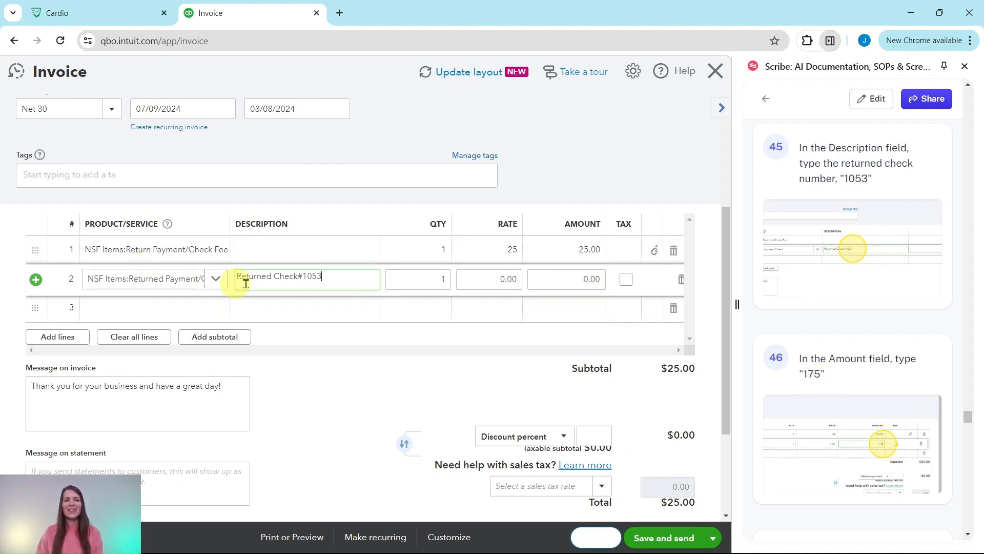
pyautogui.click(596, 278)
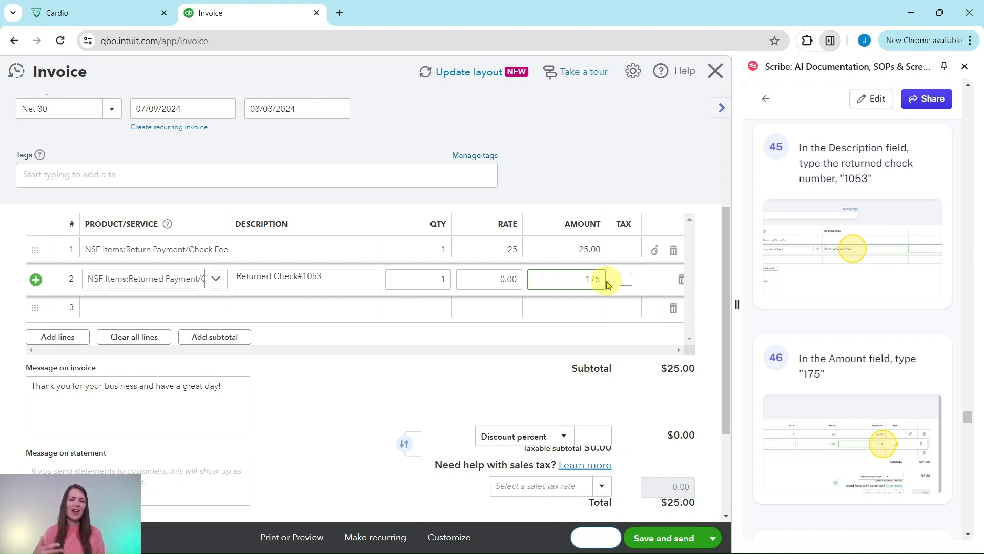
pyautogui.scroll(-5, 804, 268)
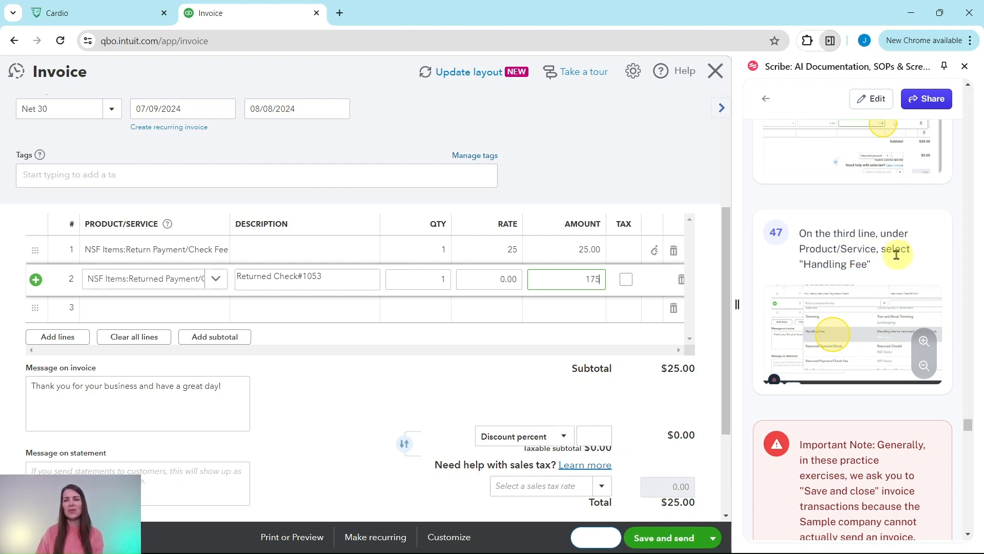
pyautogui.click(119, 312)
# Step: Add NSF Items:Handling Fee as line 3 at 20.00, making the subtotal $220.00
pyautogui.write('handling')
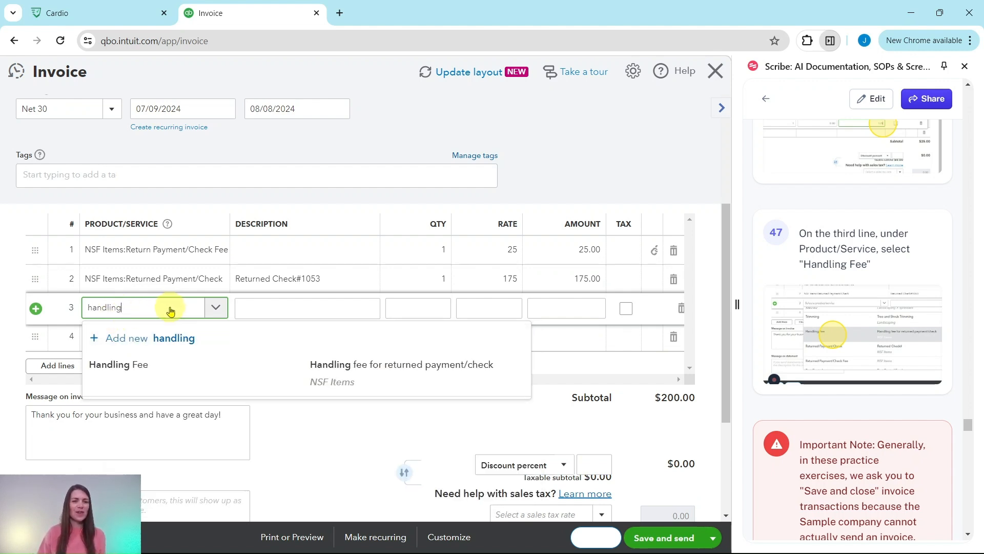
pyautogui.click(124, 378)
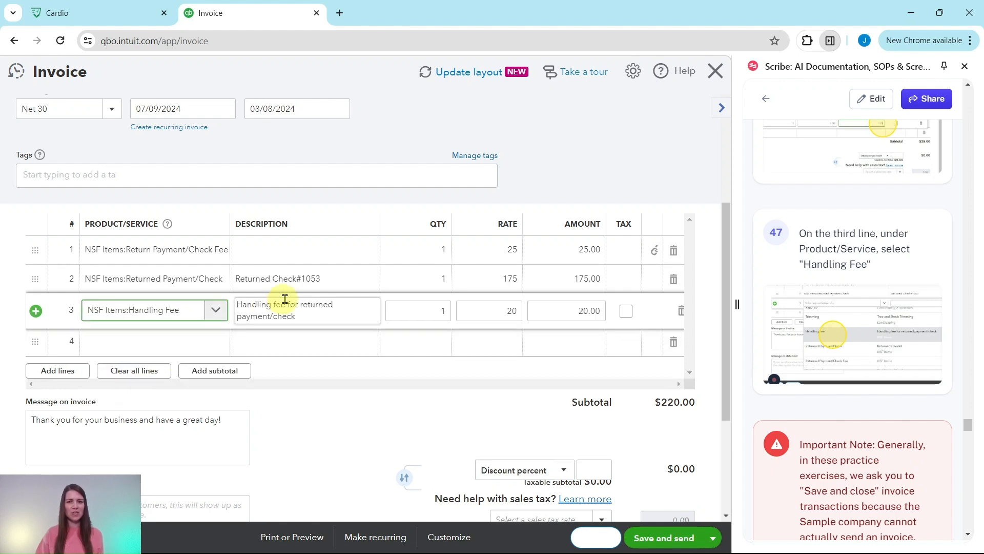
pyautogui.scroll(-6, 831, 333)
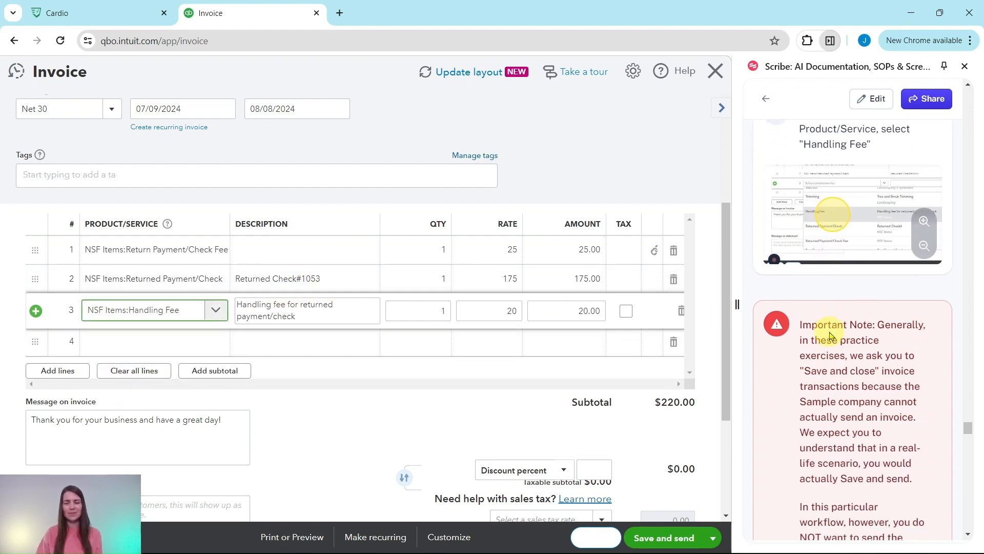
pyautogui.scroll(1, 829, 330)
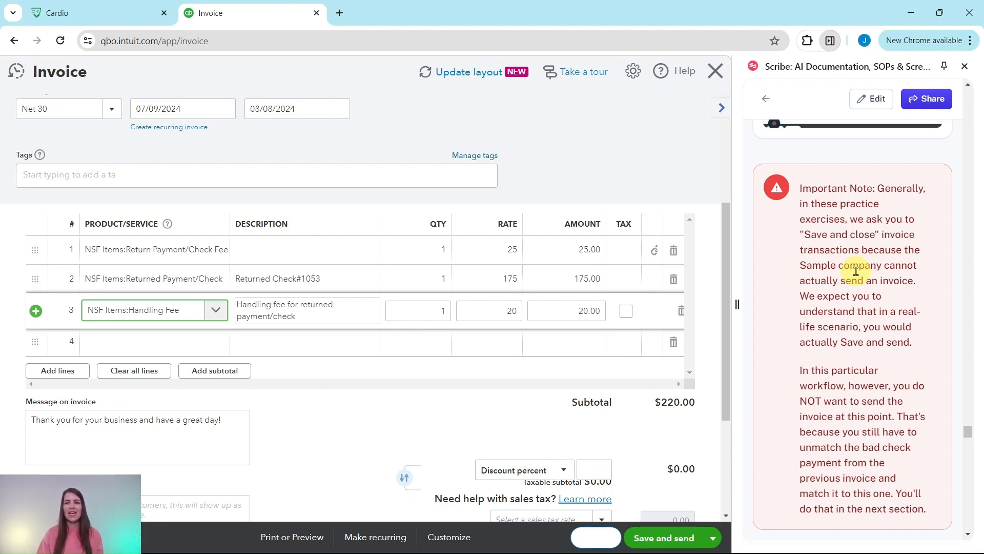
pyautogui.scroll(-4, 856, 271)
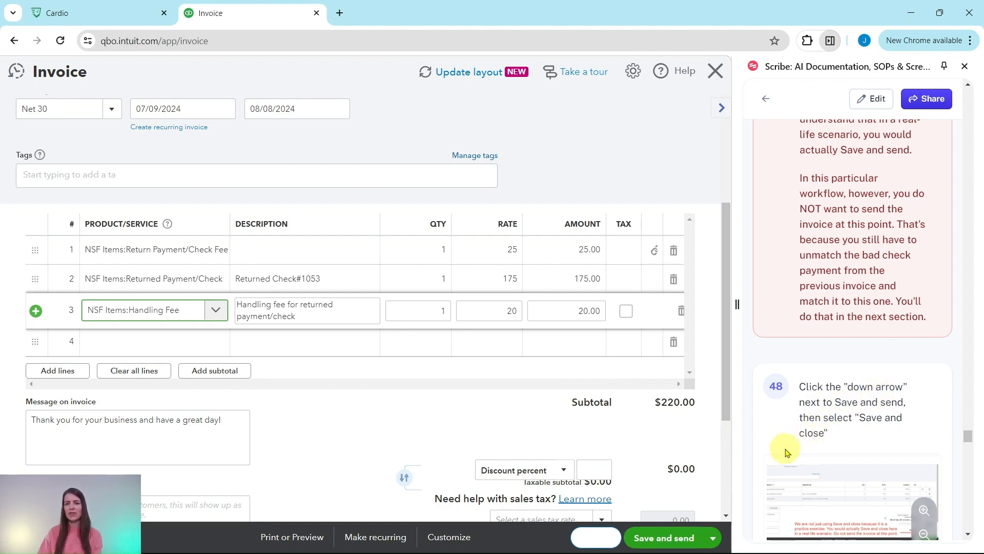
# Step: Save and close invoice 1038 without sending it, then go to the Customers list
pyautogui.click(712, 540)
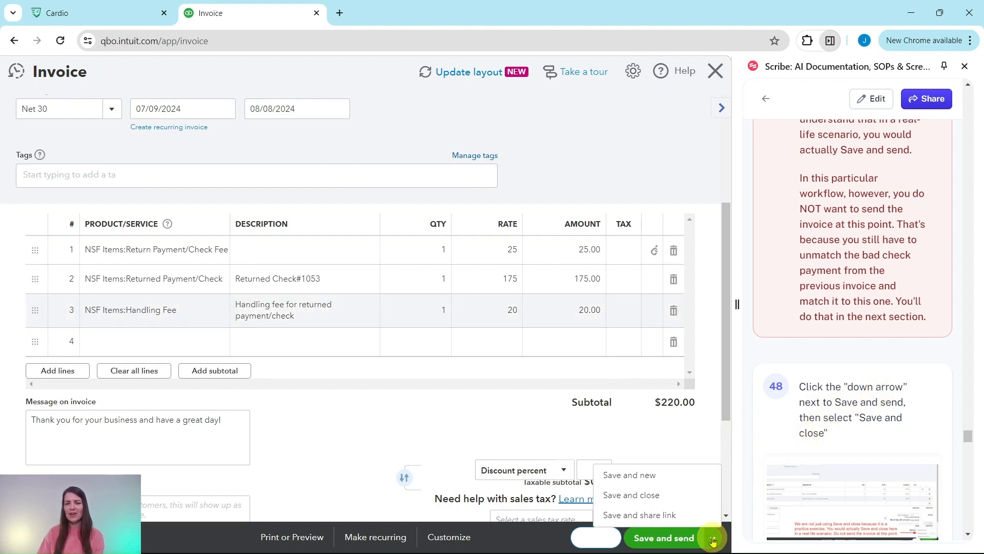
pyautogui.click(628, 496)
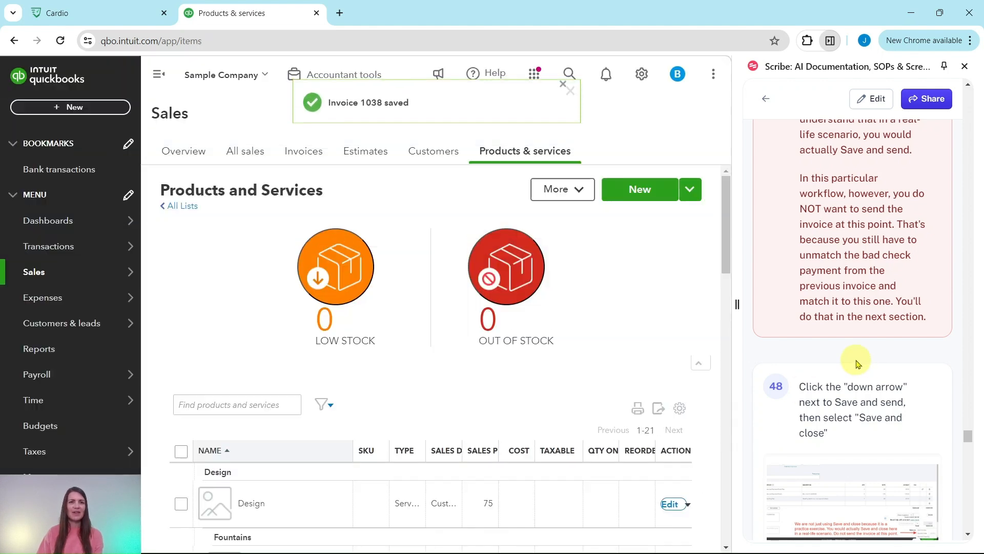
pyautogui.scroll(-8, 826, 287)
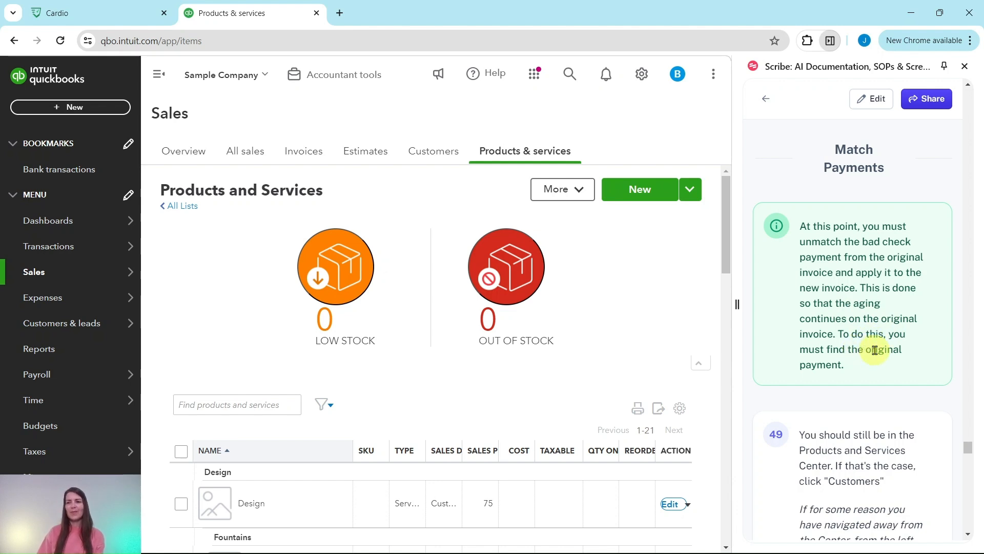
pyautogui.scroll(-5, 877, 347)
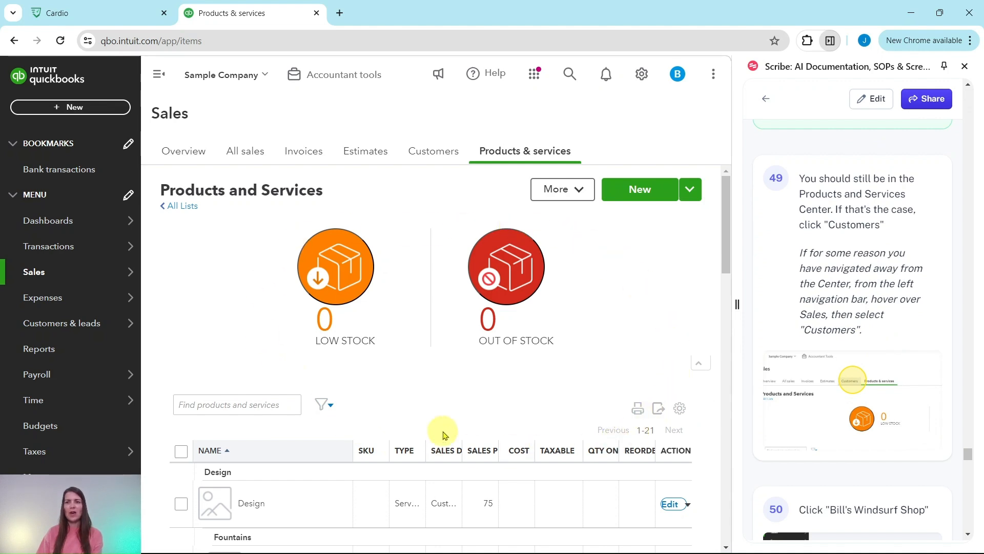
pyautogui.click(433, 157)
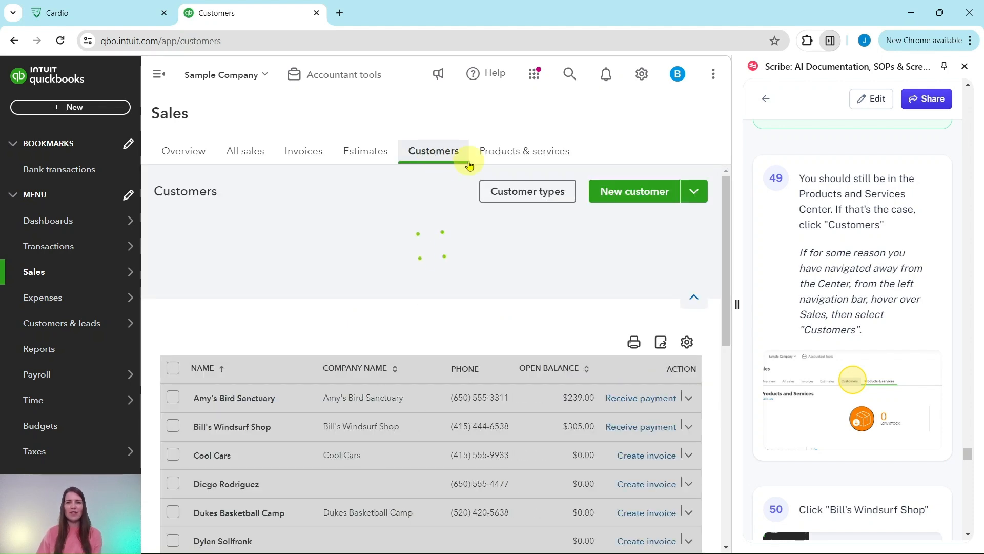
# Step: Open Bill's Windsurf Shop's customer page and dismiss the transactions tour popup
pyautogui.moveTo(28, 272)
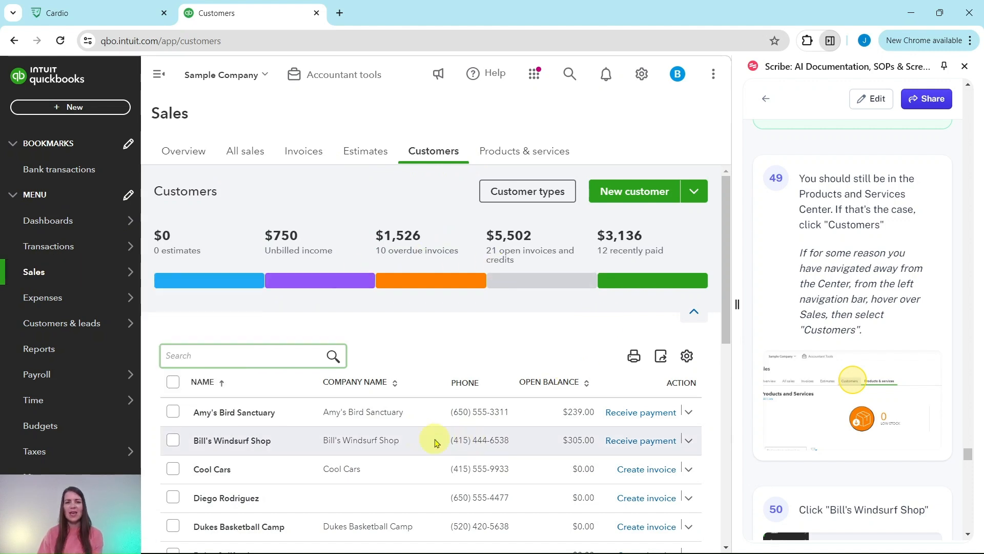
pyautogui.scroll(-6, 883, 283)
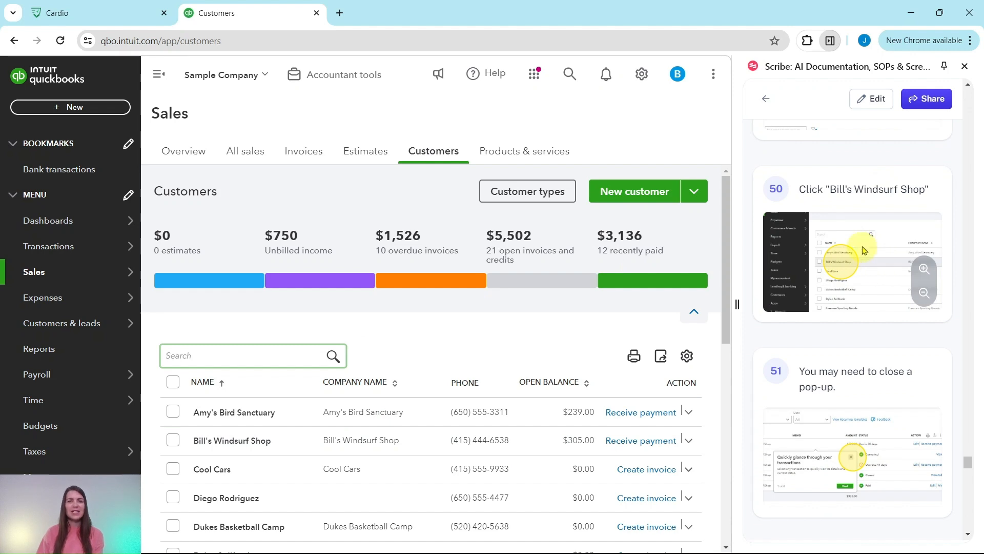
pyautogui.click(240, 441)
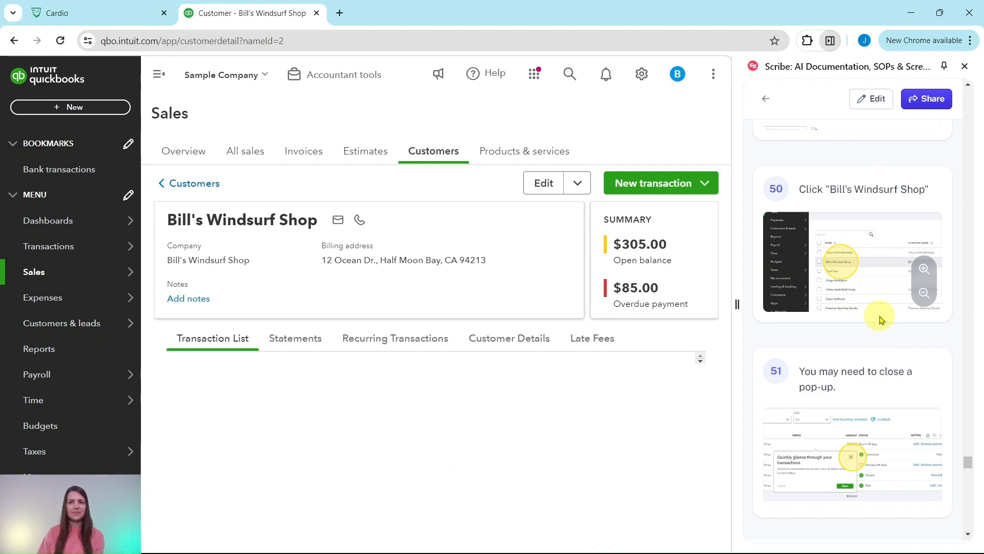
pyautogui.scroll(-5, 883, 311)
pyautogui.scroll(-3, 887, 308)
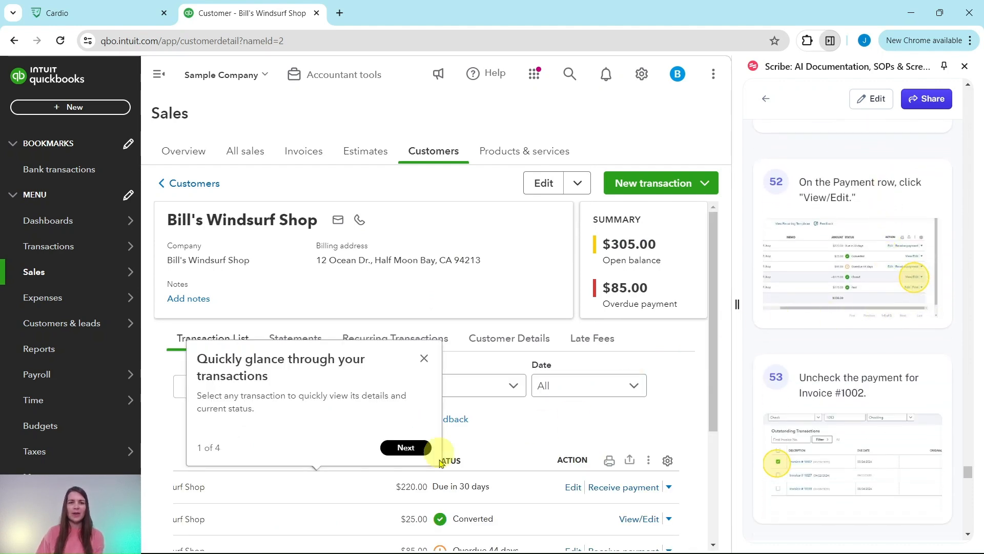
pyautogui.click(424, 358)
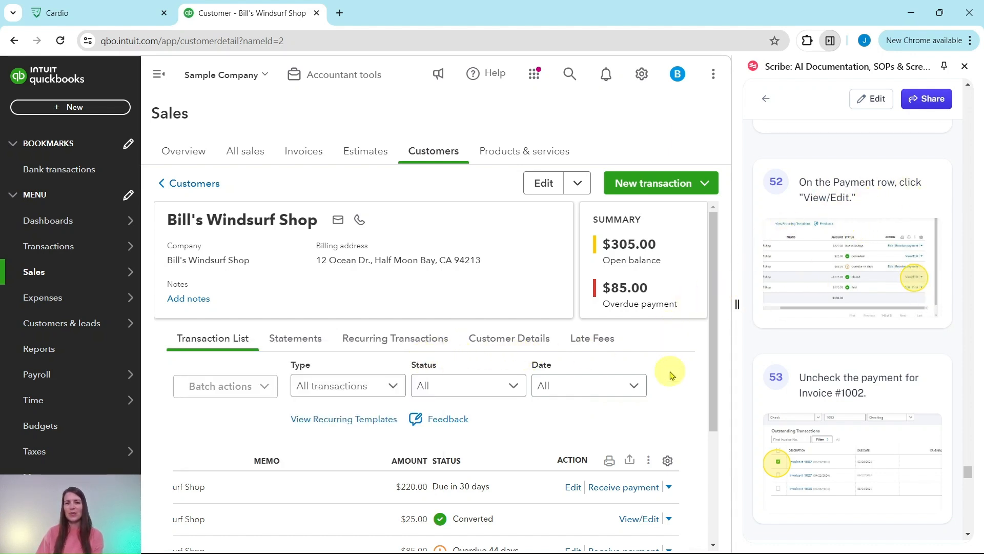
# Step: Find payment 1053 in the Transaction List and open it for editing
pyautogui.scroll(-3, 669, 369)
pyautogui.moveTo(602, 507); pyautogui.dragTo(347, 510)
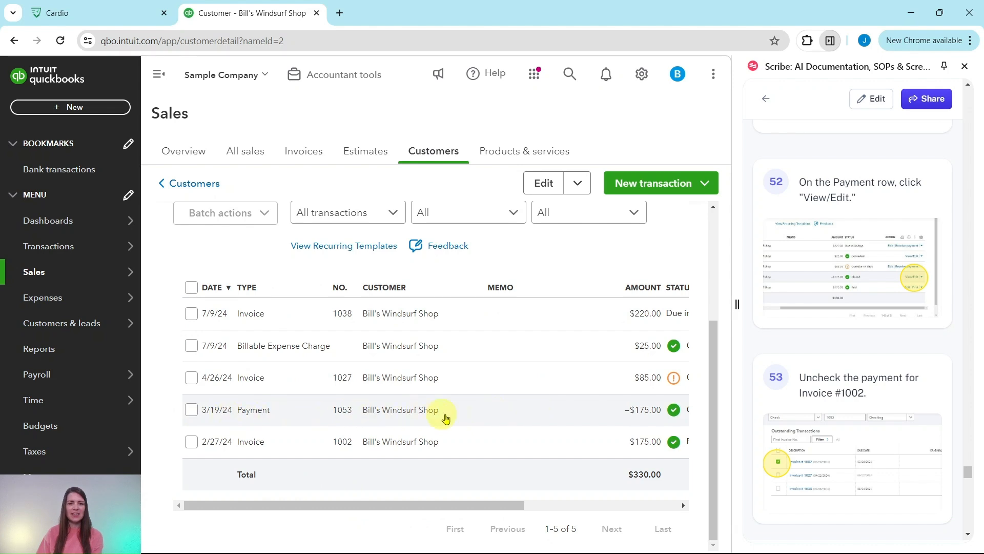
pyautogui.moveTo(476, 505); pyautogui.dragTo(674, 508)
pyautogui.click(645, 415)
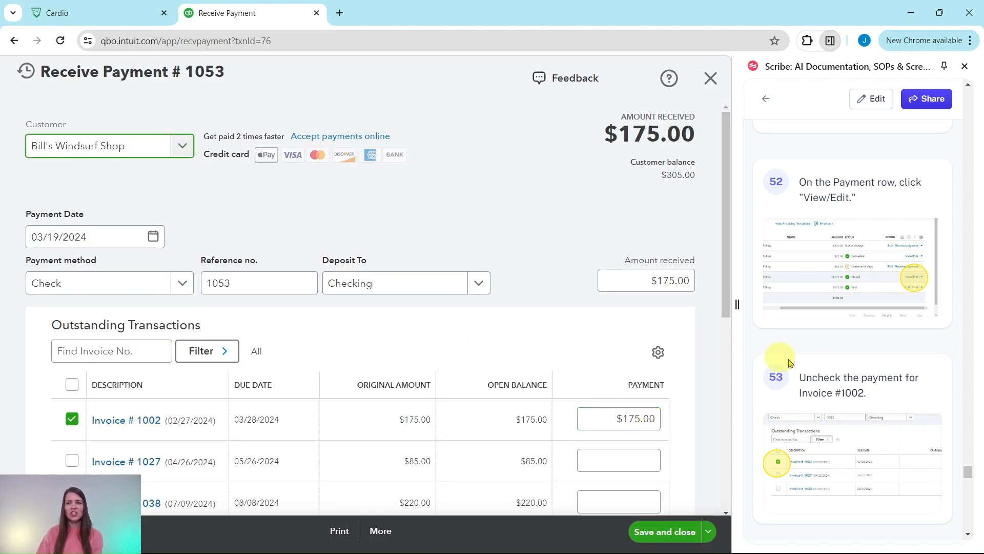
# Step: Unapply payment 1053 from invoice 1002 and apply $175 to invoice 1038 instead
pyautogui.click(72, 420)
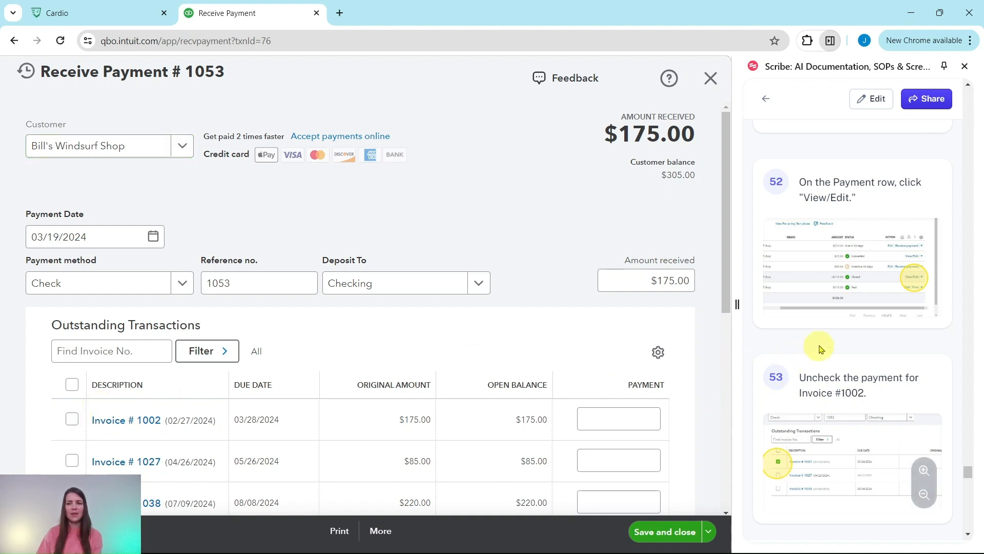
pyautogui.scroll(-4, 820, 342)
pyautogui.scroll(-2, 821, 342)
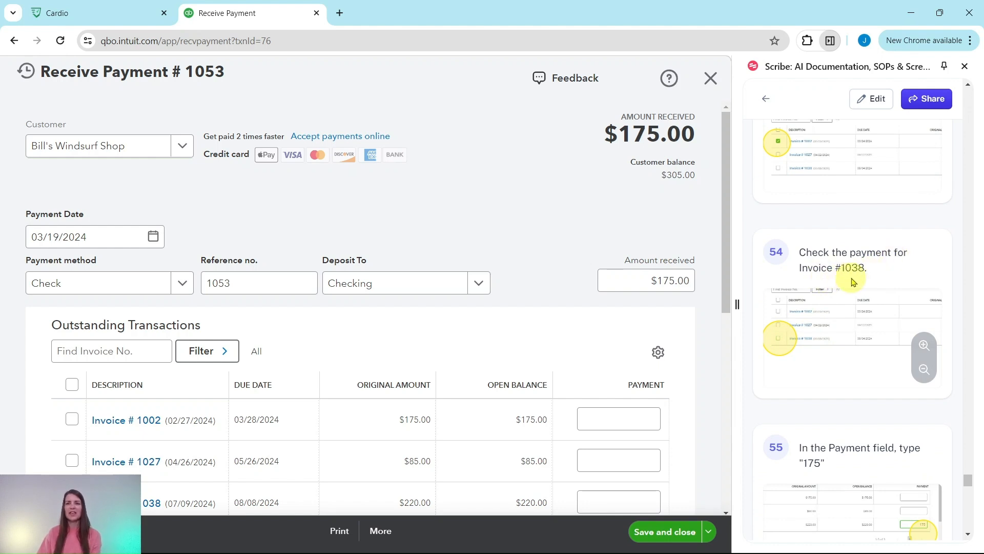
pyautogui.scroll(-4, 533, 268)
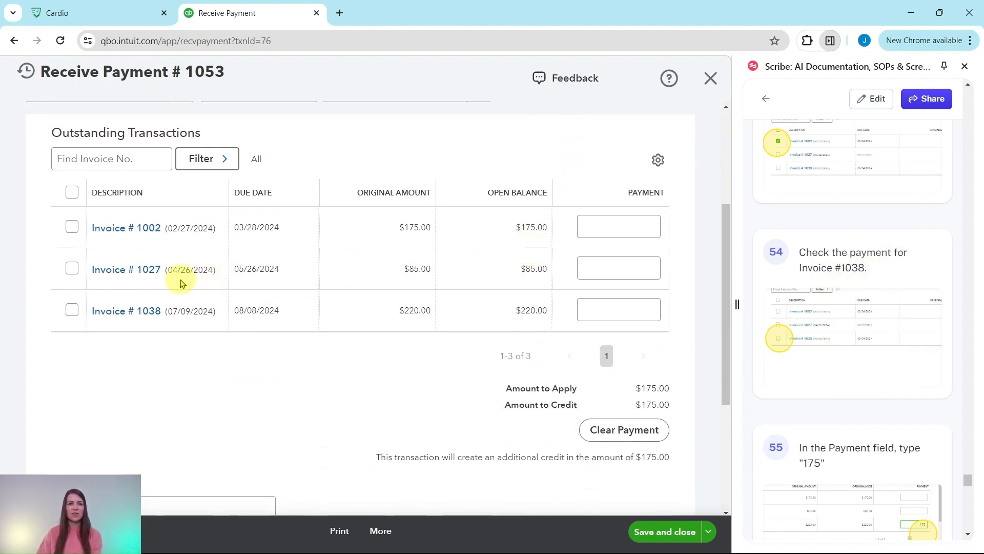
pyautogui.click(71, 310)
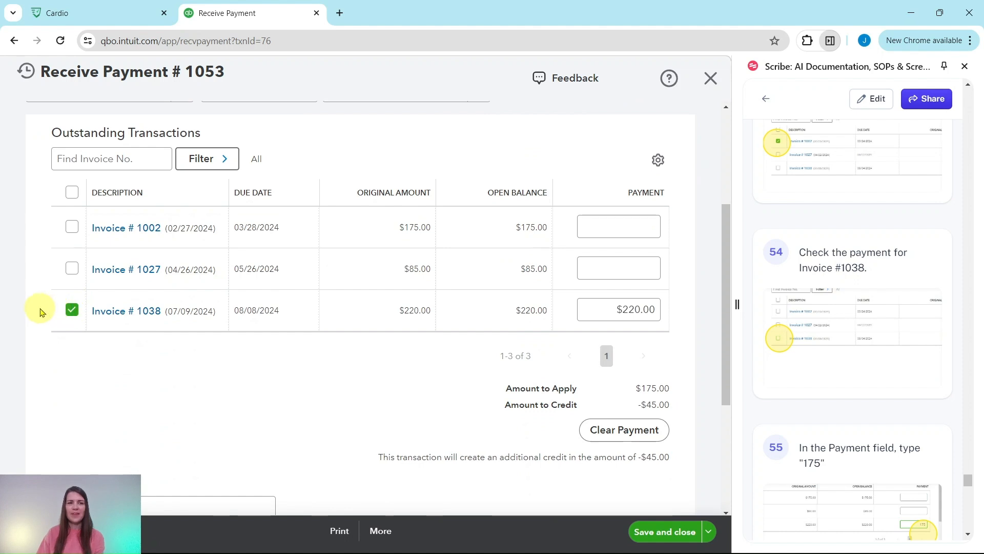
pyautogui.scroll(-3, 868, 378)
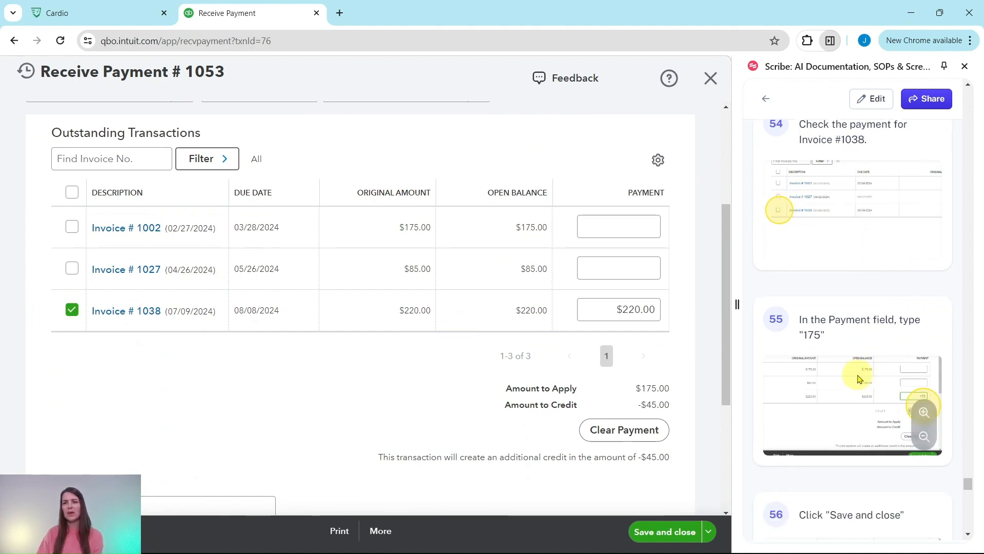
pyautogui.click(615, 310)
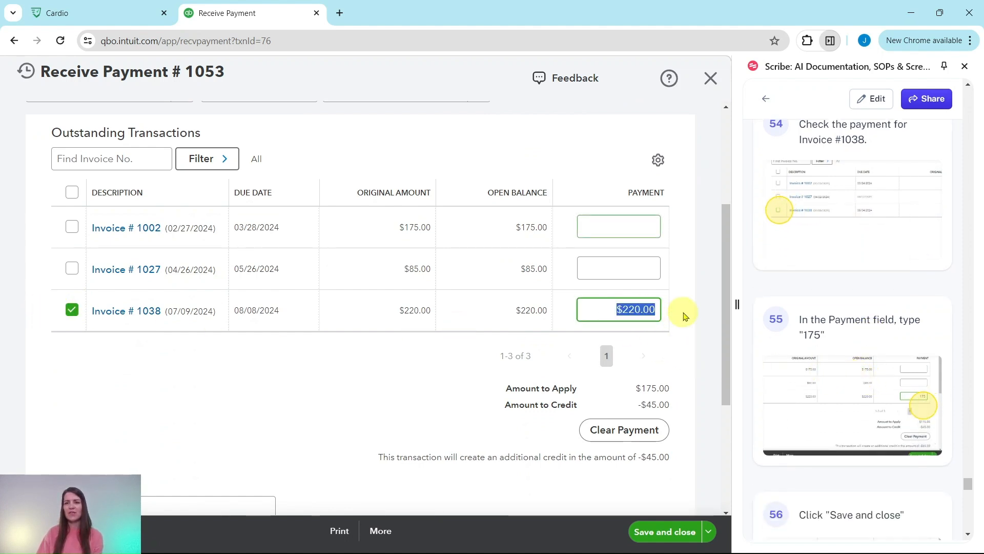
pyautogui.write('175')
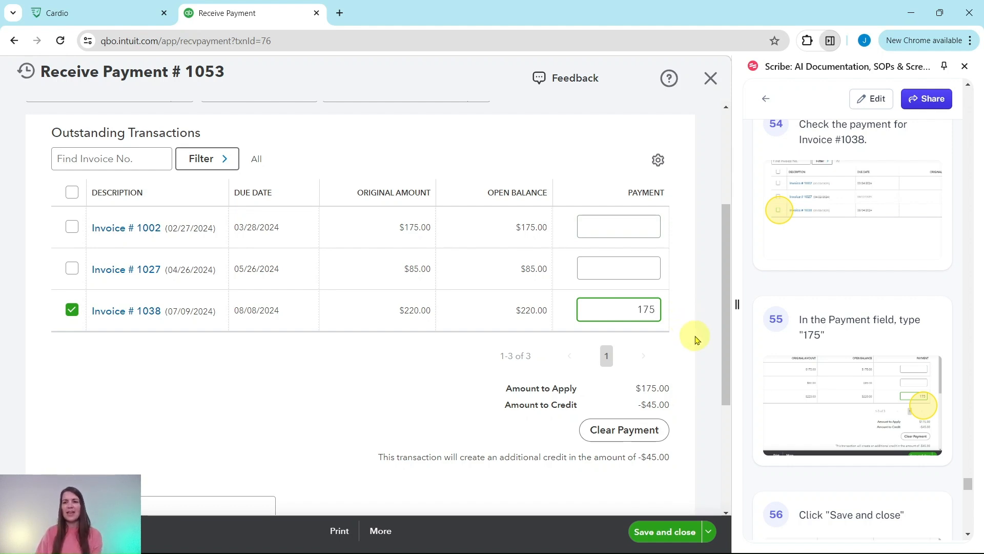
# Step: Save and close the re-applied payment, confirming the change to the linked payment
pyautogui.click(662, 532)
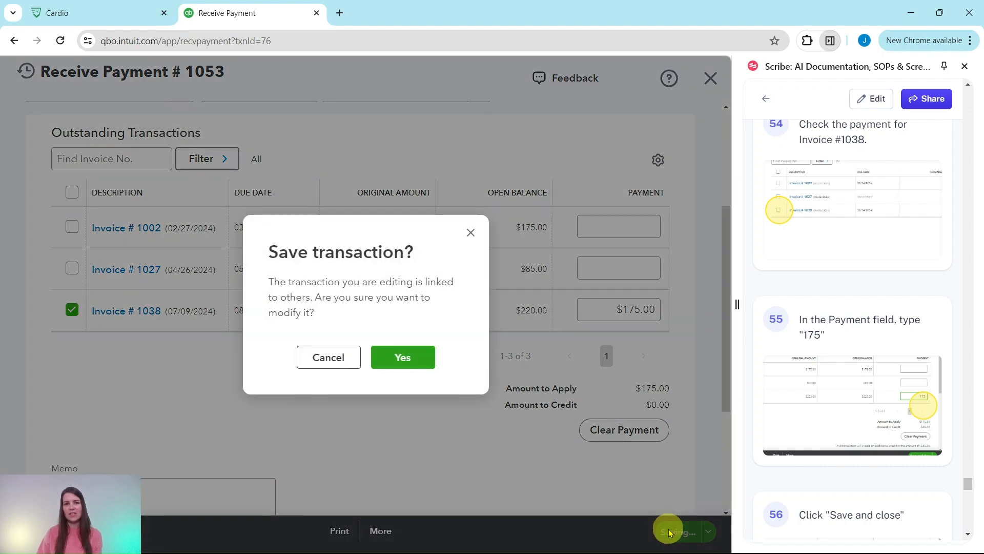
pyautogui.scroll(-3, 865, 384)
pyautogui.scroll(-5, 865, 385)
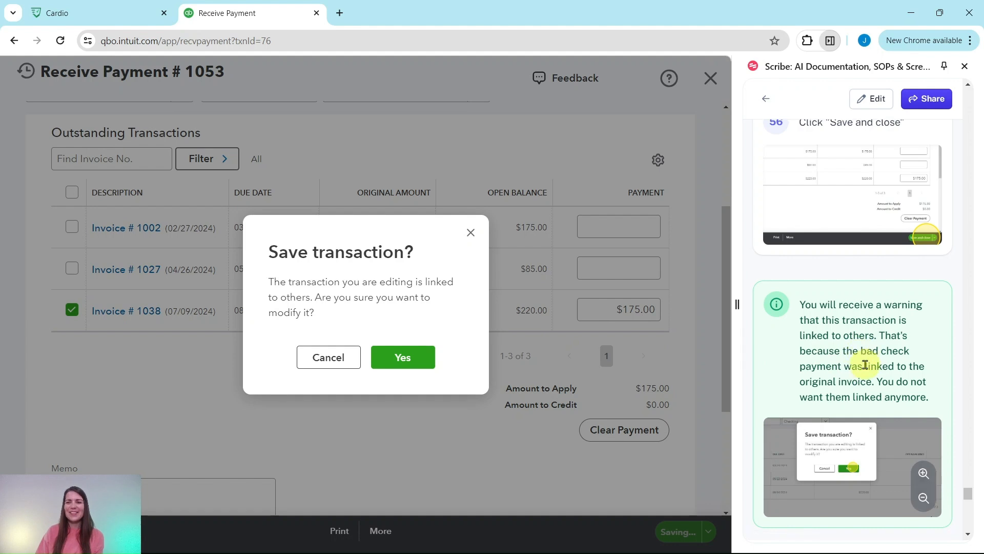
pyautogui.scroll(-5, 861, 364)
pyautogui.click(402, 357)
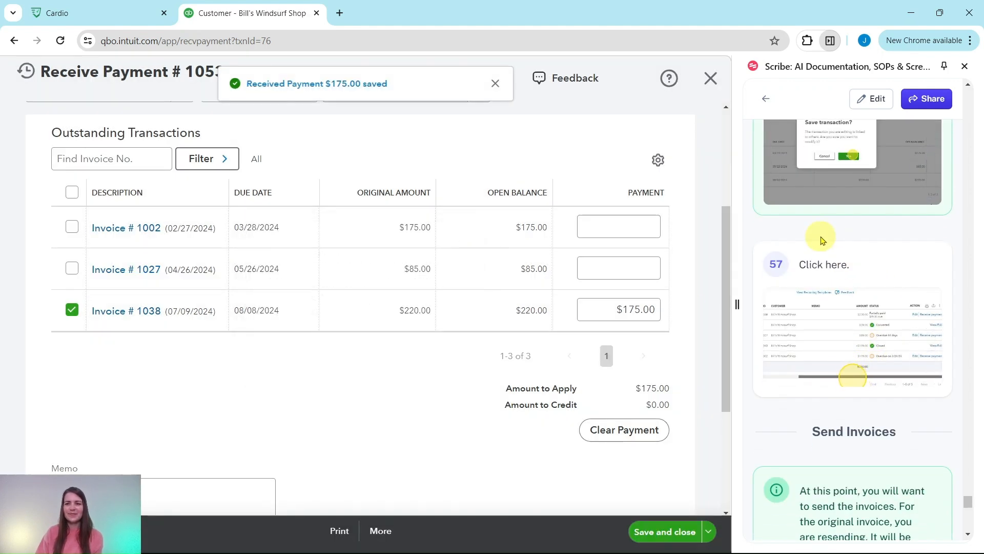
# Step: Review the Transaction List: the $220.00 invoice 1038 now shows partially paid with $45.00 due
pyautogui.scroll(-5, 830, 238)
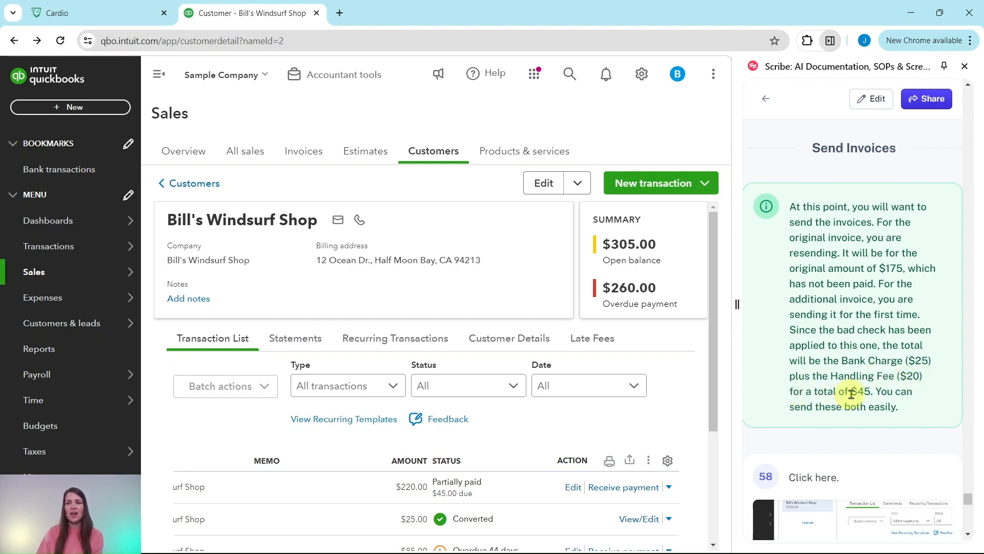
pyautogui.scroll(-6, 890, 387)
pyautogui.scroll(-3, 890, 388)
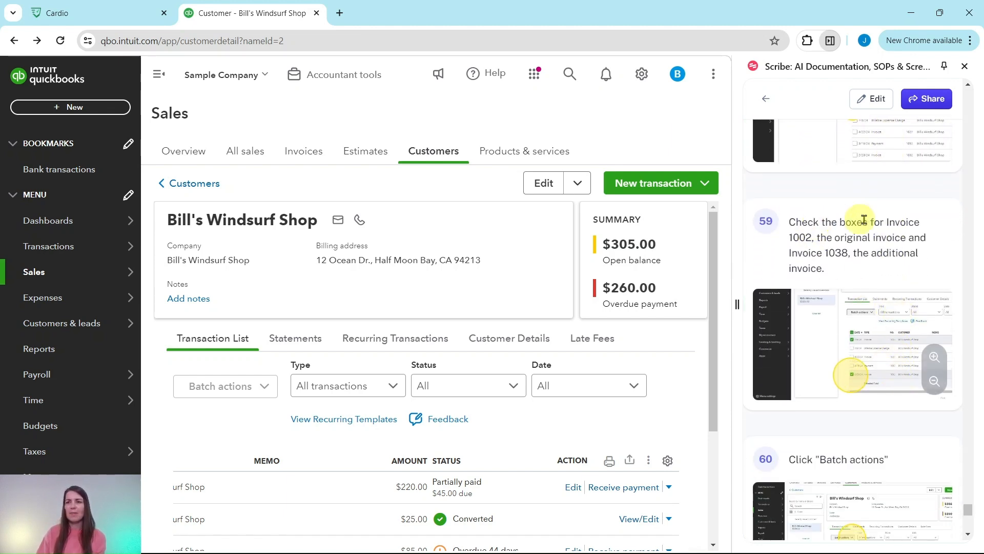
# Step: Select invoices 1002 and 1038 and send both through Batch actions > Send
pyautogui.moveTo(710, 323); pyautogui.dragTo(703, 521)
pyautogui.moveTo(637, 509); pyautogui.dragTo(436, 512)
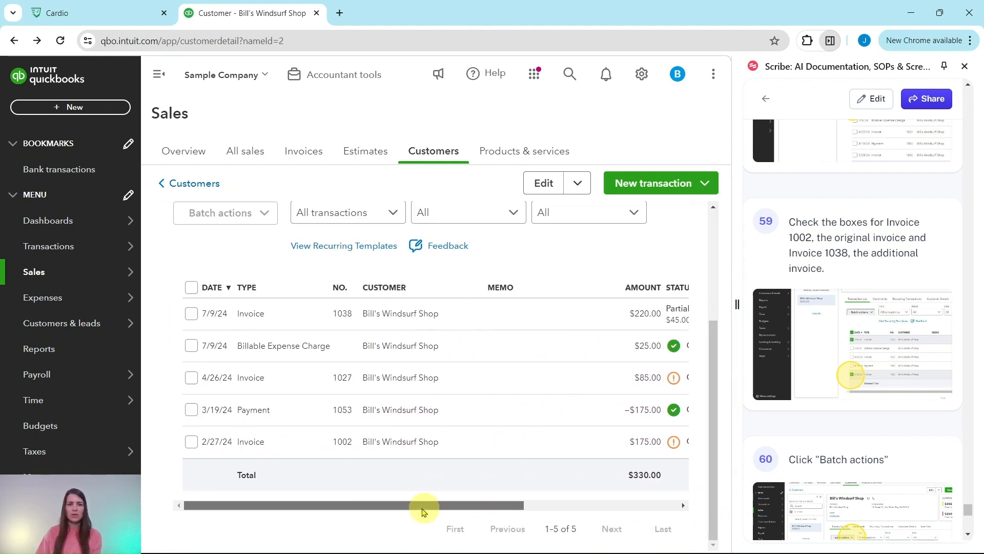
pyautogui.click(193, 444)
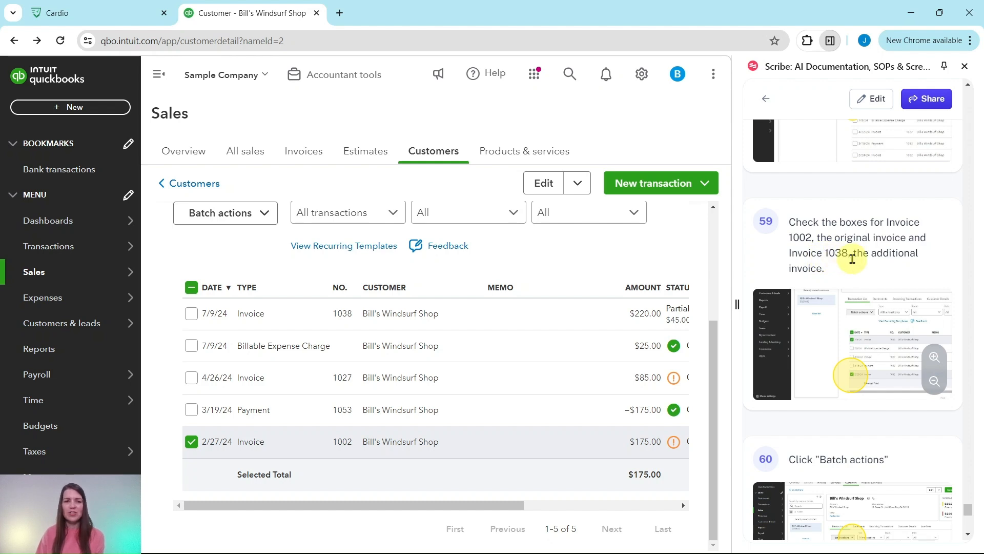
pyautogui.click(192, 319)
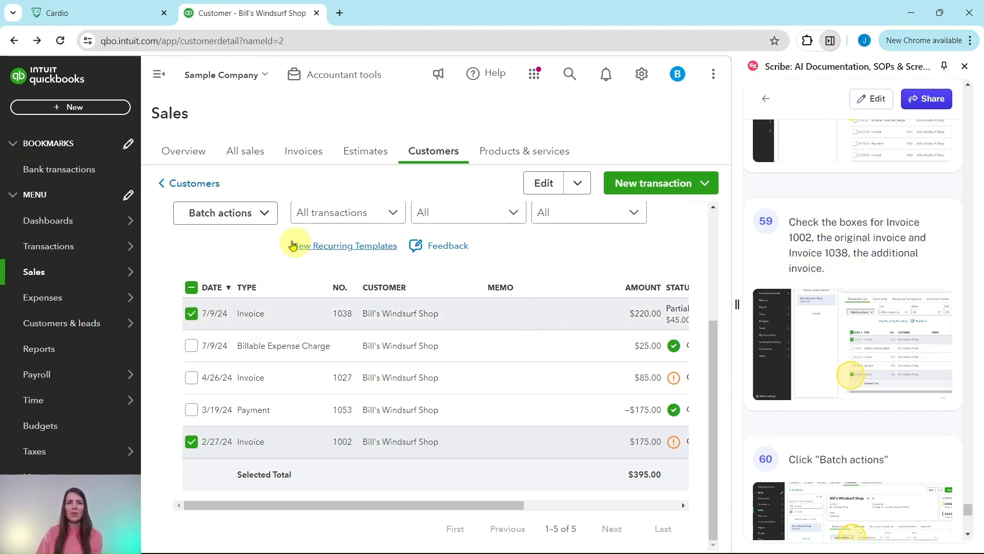
pyautogui.scroll(-6, 911, 278)
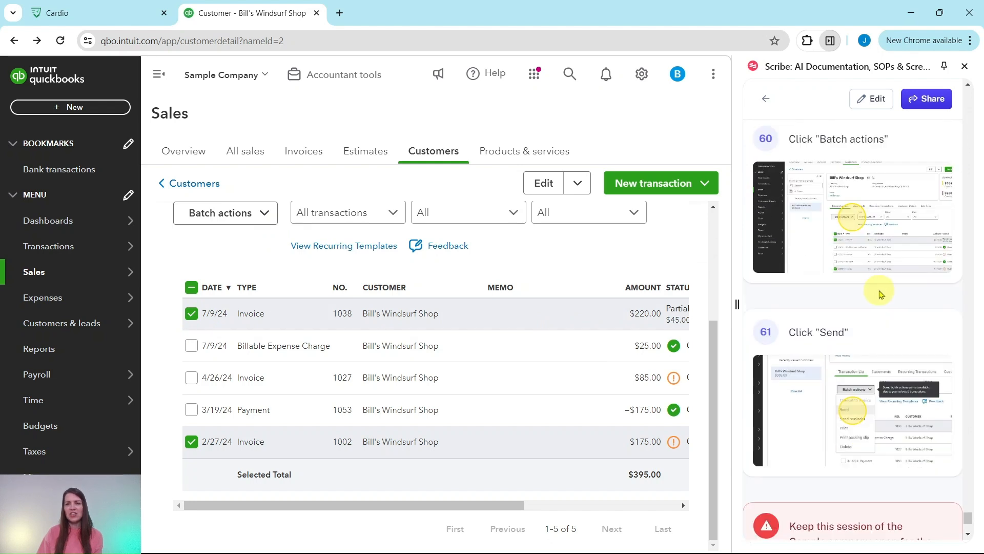
pyautogui.click(258, 215)
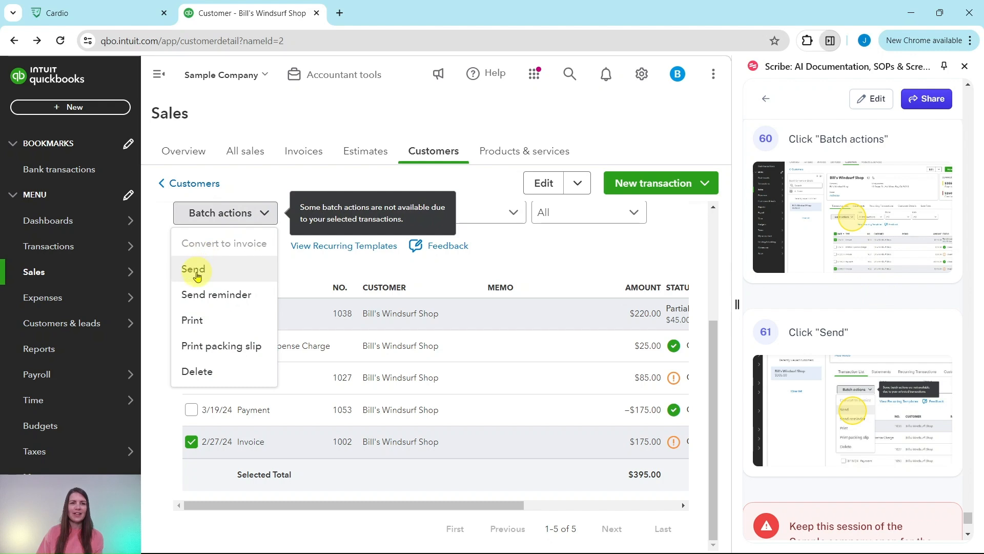
pyautogui.click(196, 276)
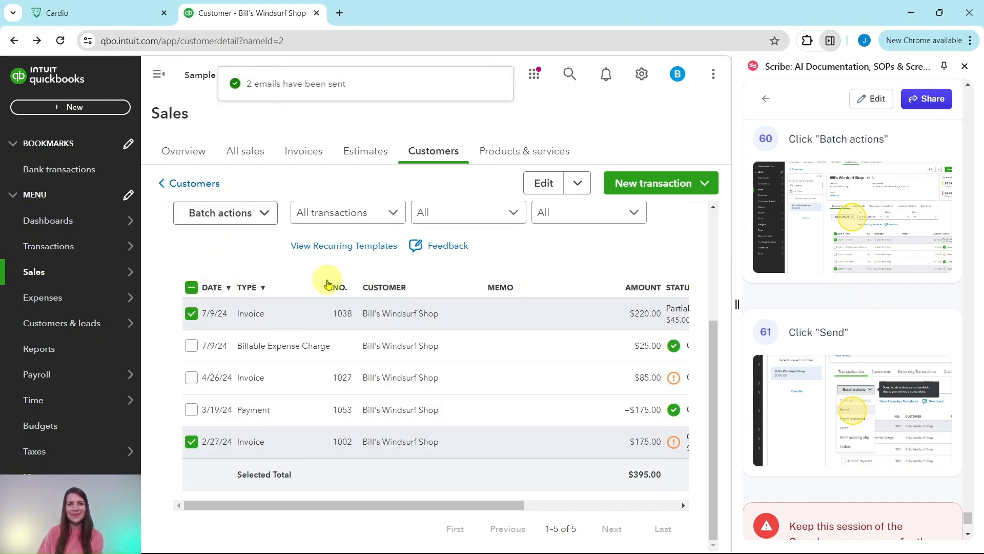